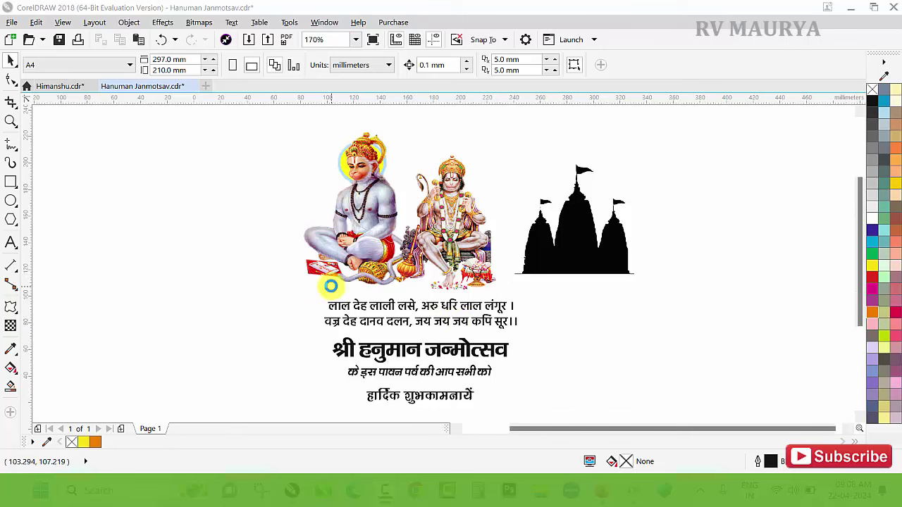
Marquee-select all seven artwork objects and drag them off the A4 page to the right
scroll(303, 211, "down", 3)
left_click_drag(288, 197, 637, 392)
left_click_drag(322, 234, 612, 256)
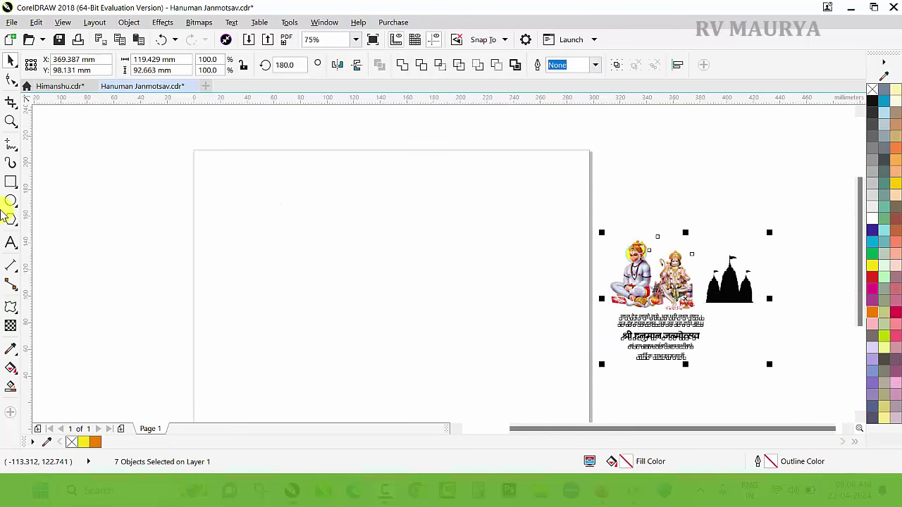
Draw a rectangle, centre it on the page, and shrink it to a 151.9 mm square
left_click(11, 182)
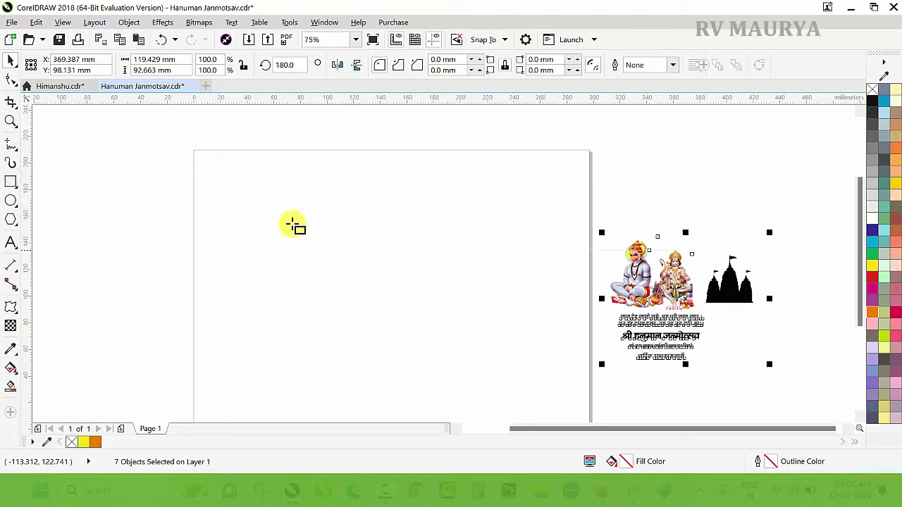
mouse_move(278, 204)
left_mouse_down()
mouse_move(480, 402)
mouse_move(506, 393)
left_mouse_up()
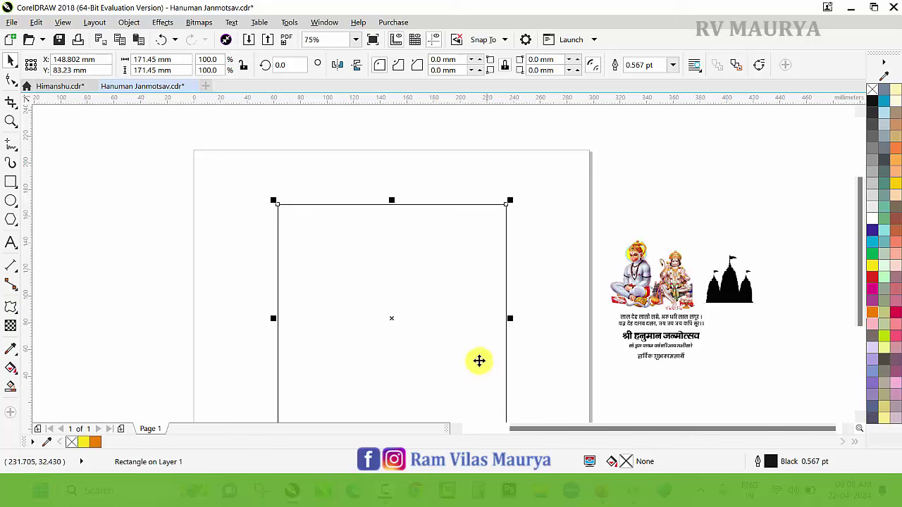
key("p")
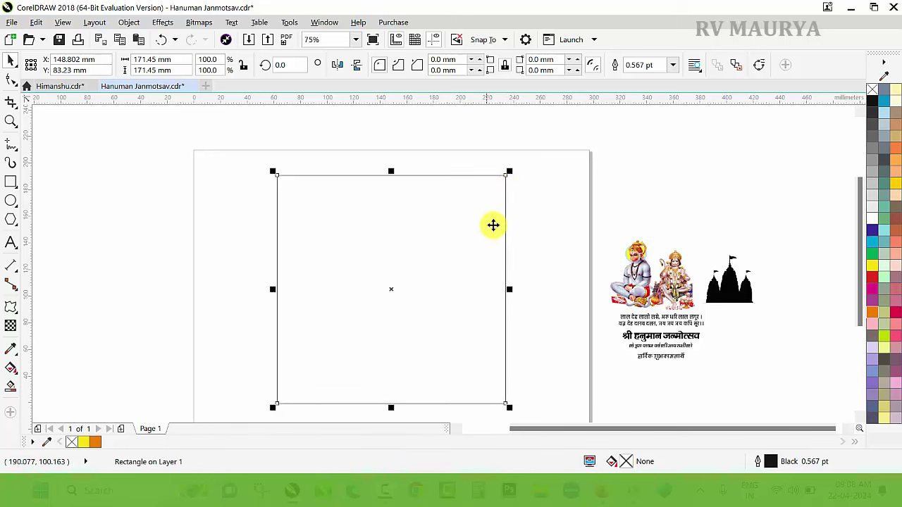
left_click_drag(508, 170, 493, 188)
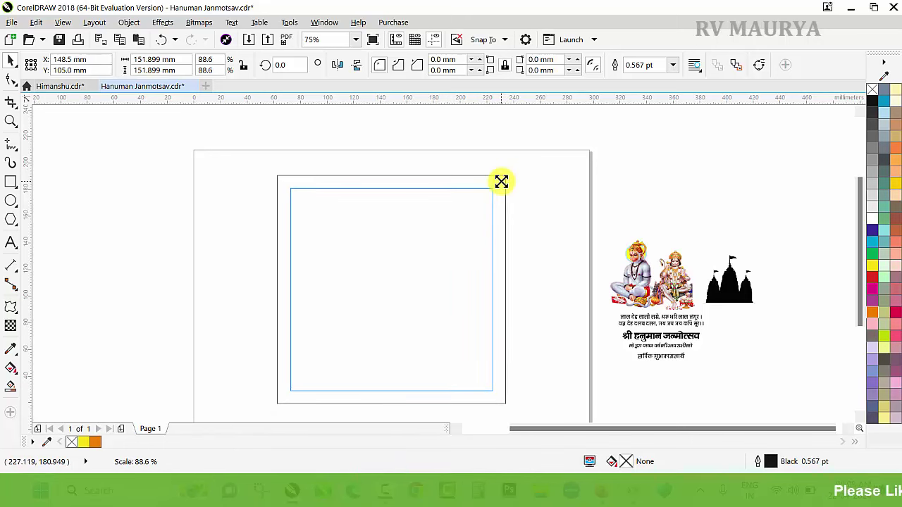
key("z")
scroll(741, 409, "up", 1)
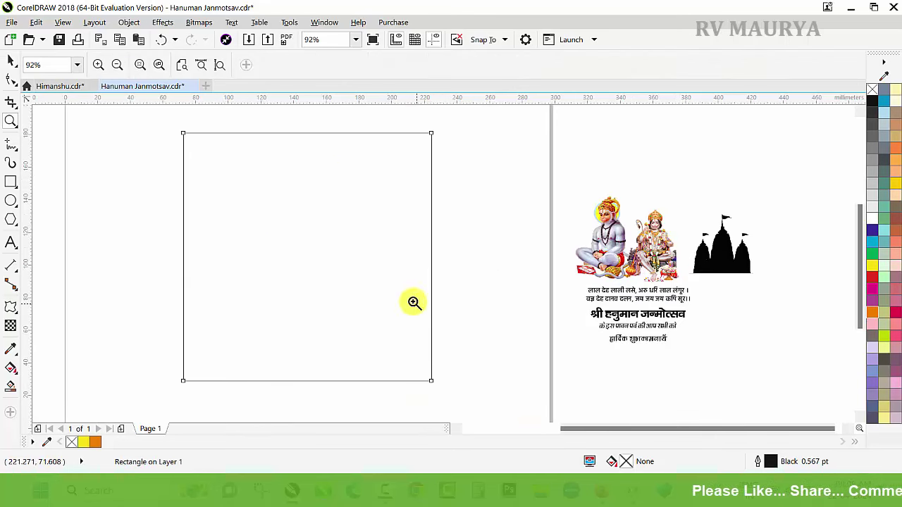
key("space")
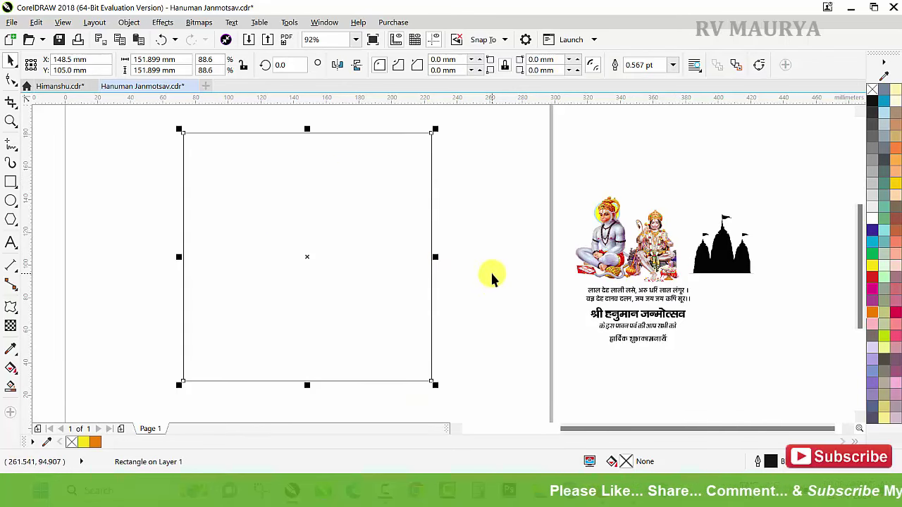
left_click(492, 275)
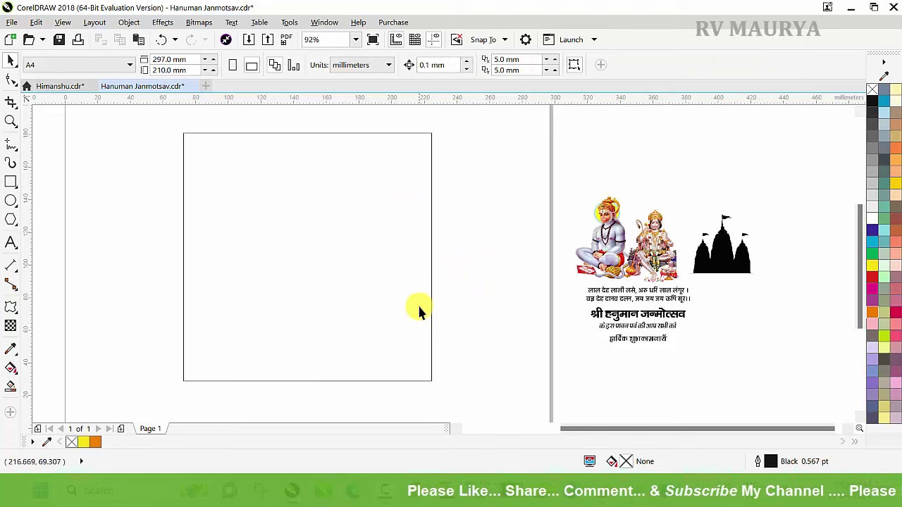
left_click(343, 225)
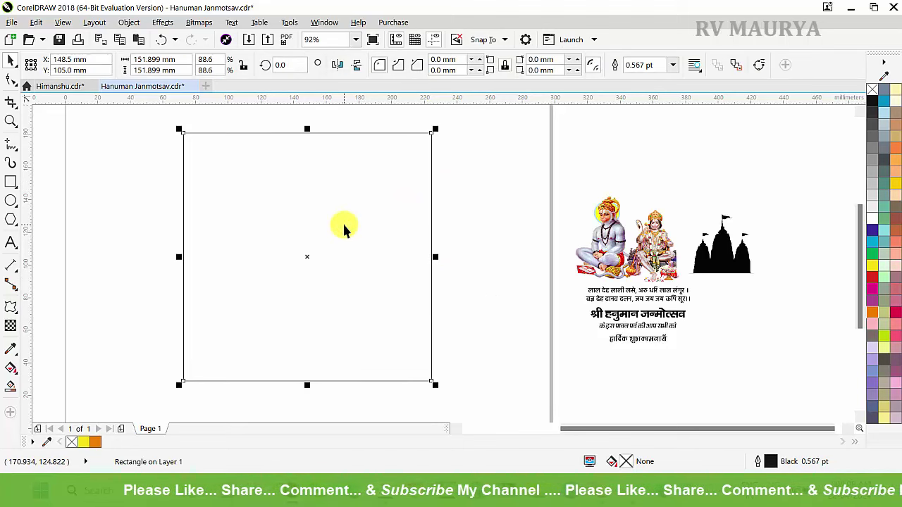
Give the square a vertical linear fountain fill, yellow at top and orange at bottom
key("g")
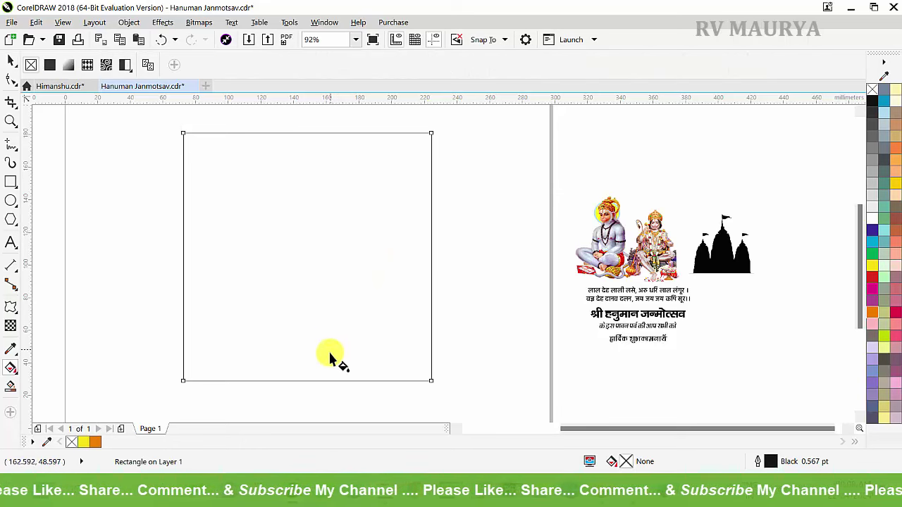
left_click_drag(329, 352, 330, 152)
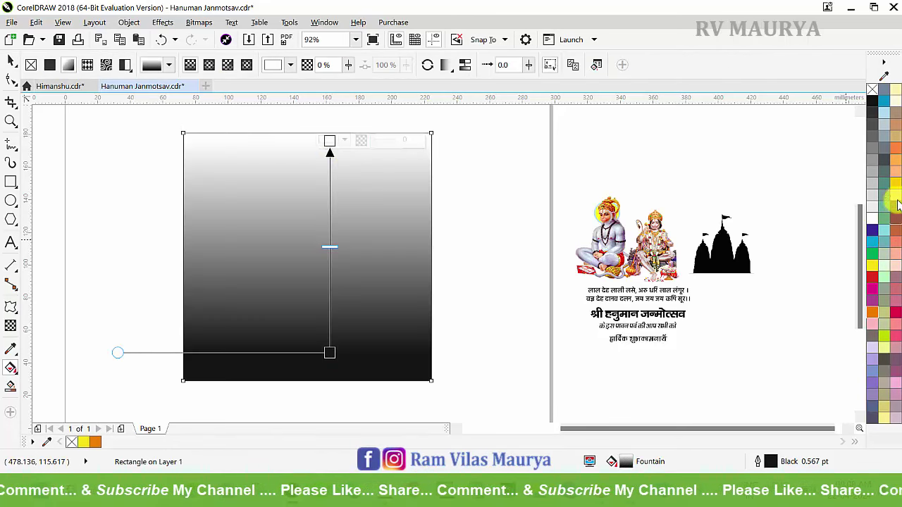
left_click(895, 185)
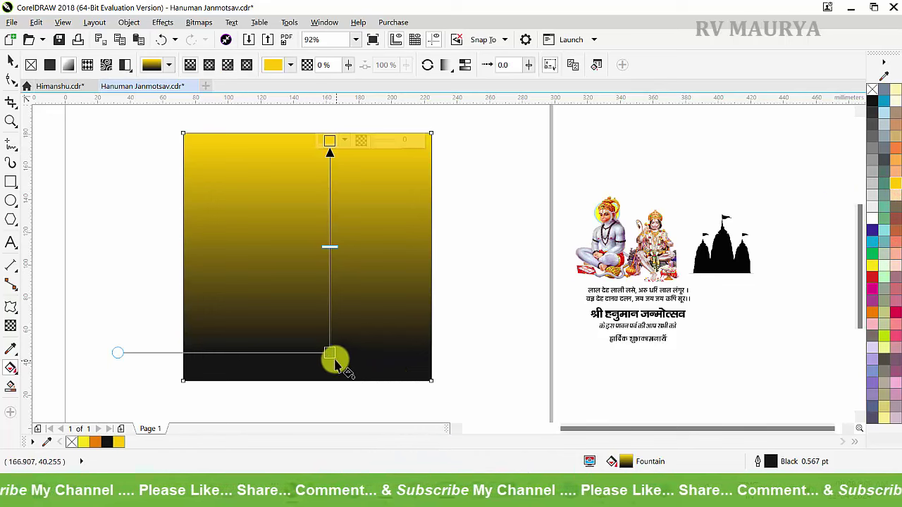
left_click(331, 354)
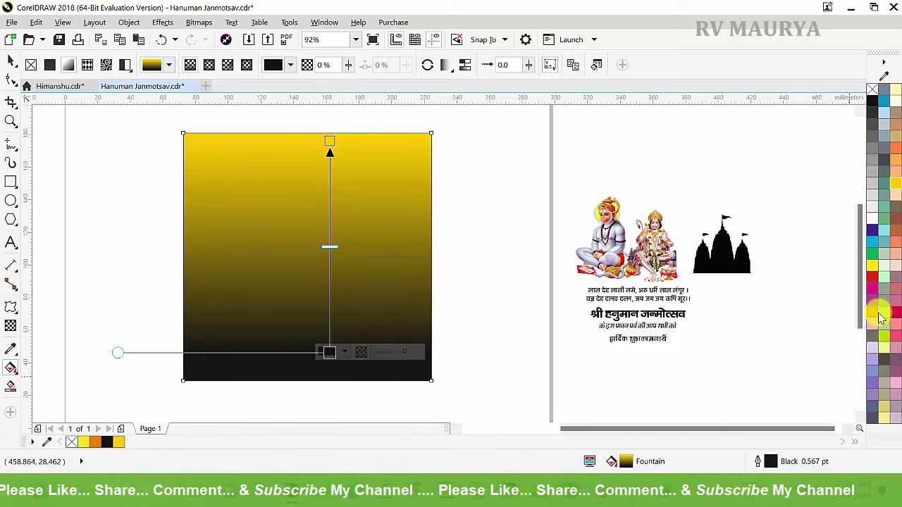
left_click(870, 313)
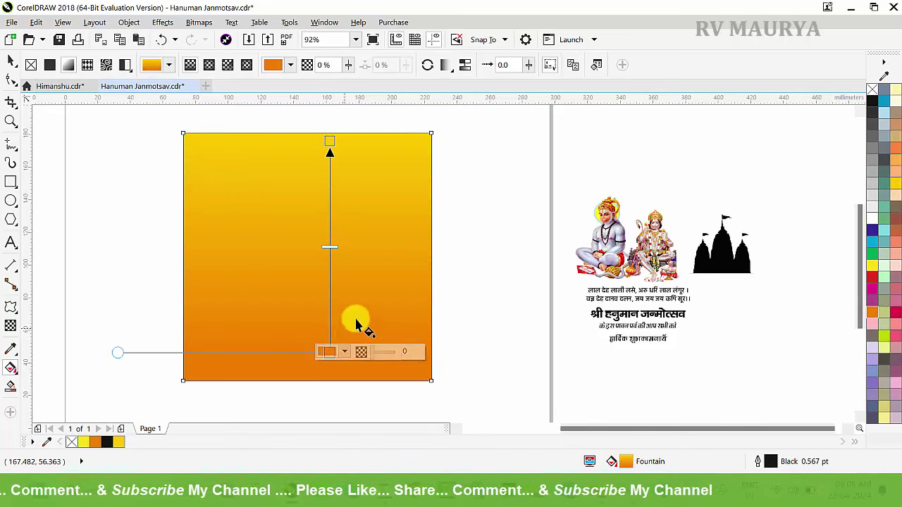
key("space")
left_click(477, 248)
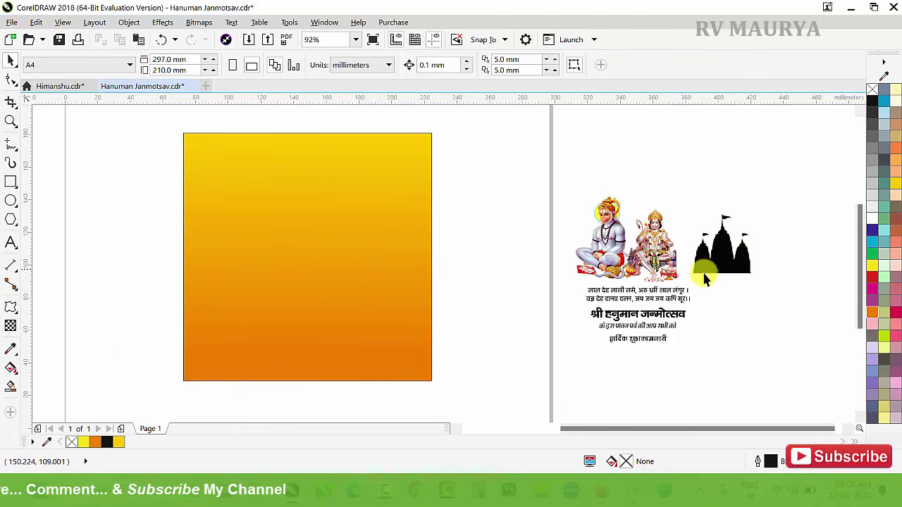
Move the temple bitmap onto the gradient square and zoom in on it
left_click_drag(722, 262, 360, 241)
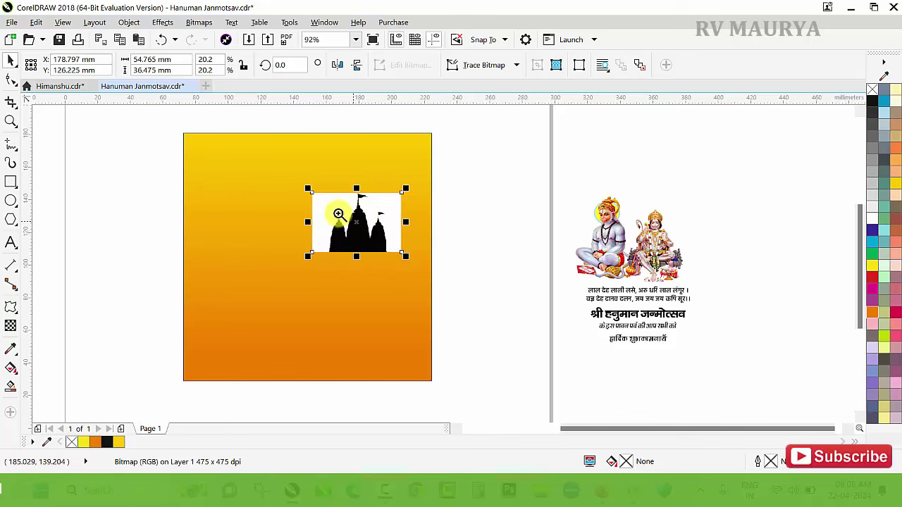
key("z")
left_click_drag(261, 166, 415, 266)
key("space")
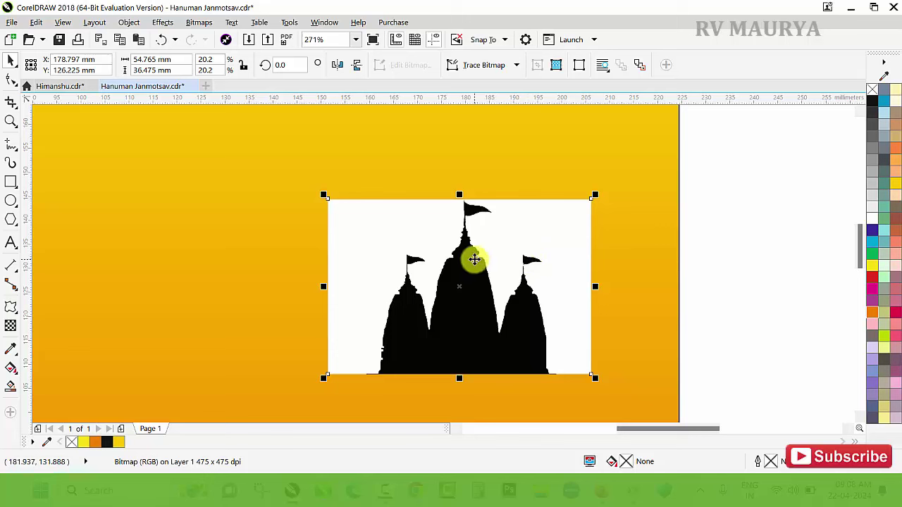
Trace the temple bitmap with Outline Trace > Logo and set the trace at the left
right_click(473, 245)
mouse_move(517, 157)
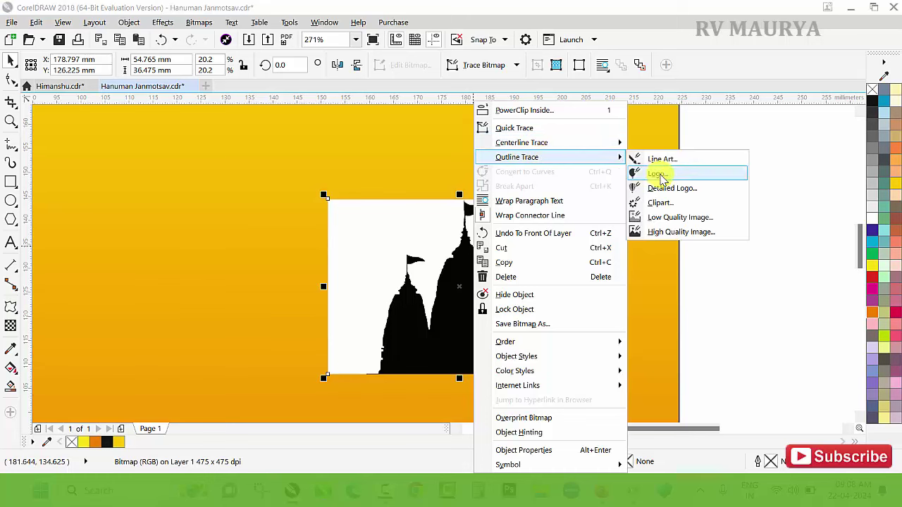
left_click(657, 174)
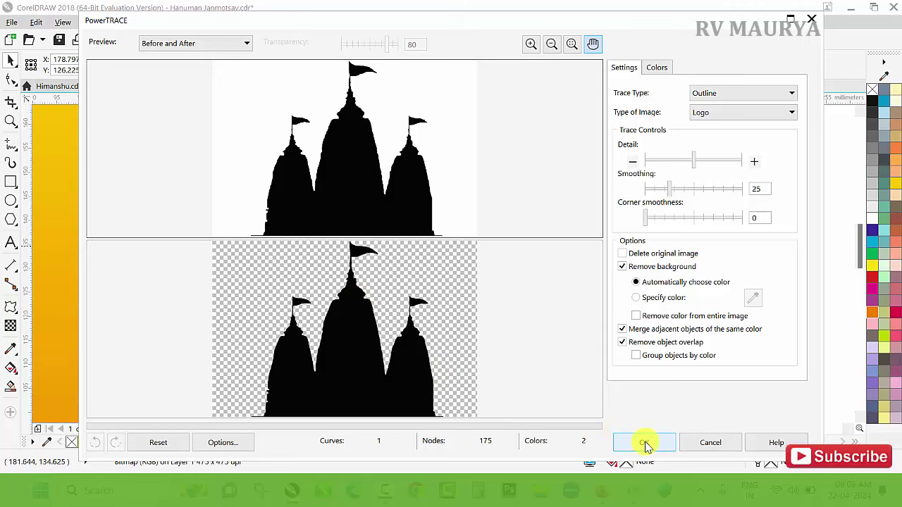
left_click(645, 443)
left_click_drag(397, 322, 158, 303)
left_click_drag(486, 297, 514, 297)
Delete the original temple bitmap and move the traced temple higher on the page
key("Delete")
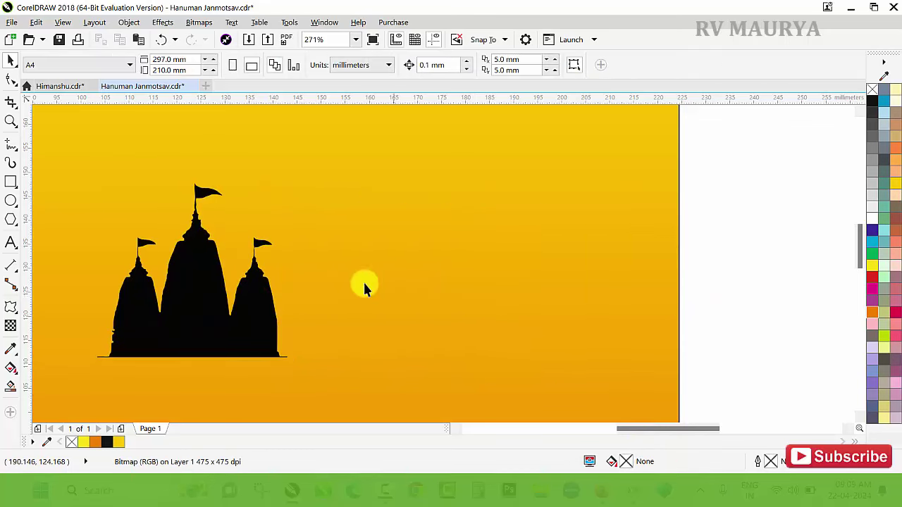
scroll(345, 298, "down", 3)
left_click_drag(355, 289, 324, 268)
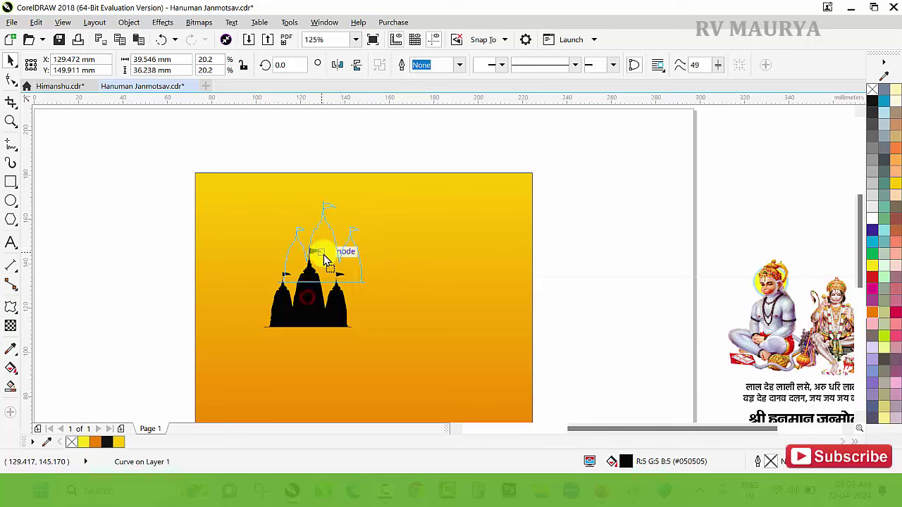
key("z")
left_click_drag(151, 161, 630, 370)
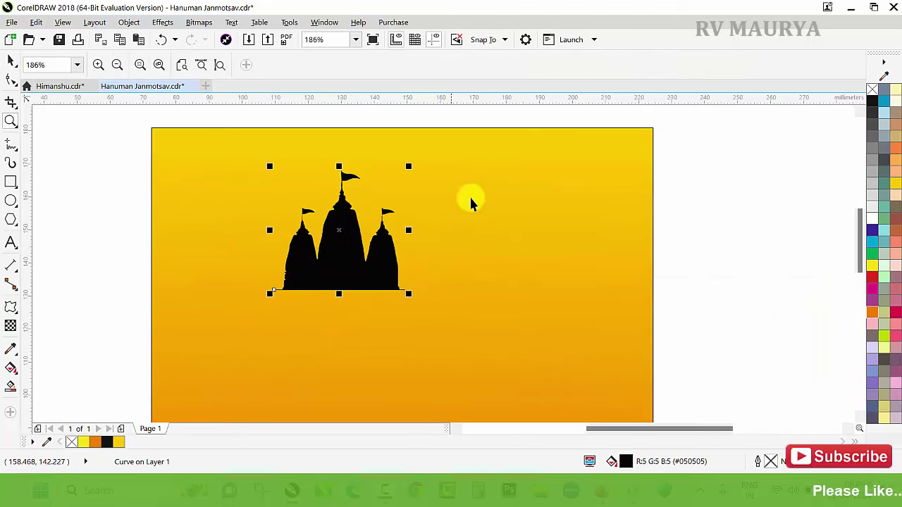
key("space")
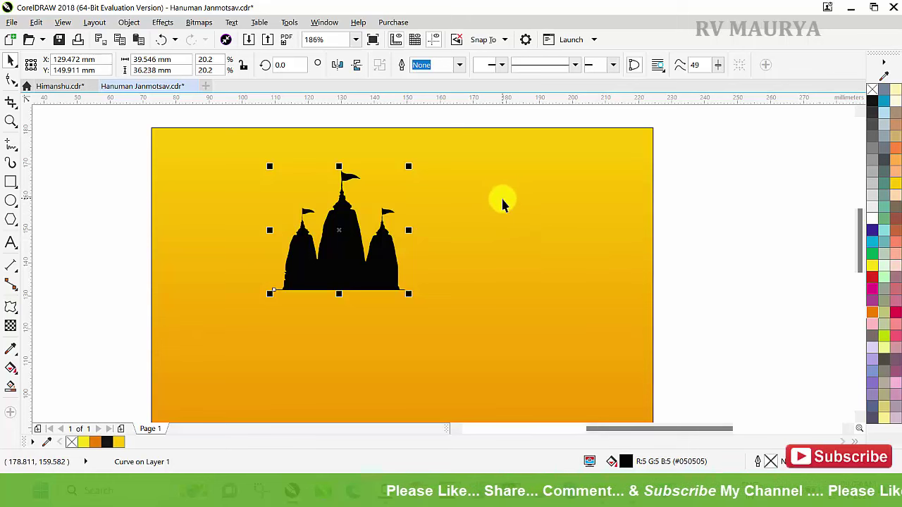
Recolour the traced temple to pale yellow C0 M10 Y100 K0
left_click(896, 185)
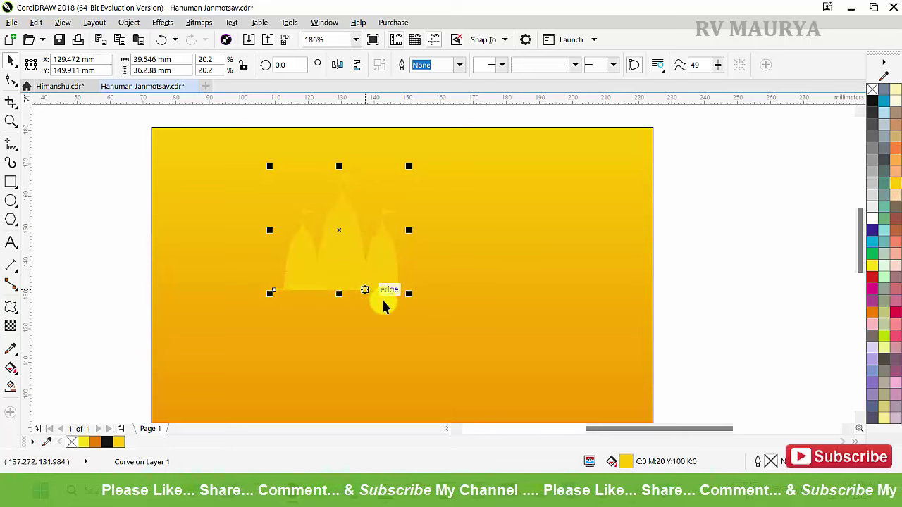
key("g")
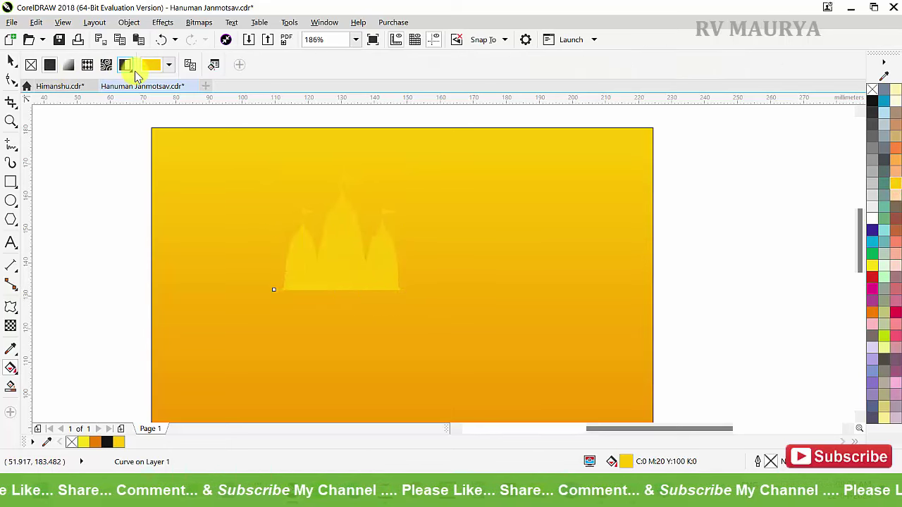
left_click(152, 66)
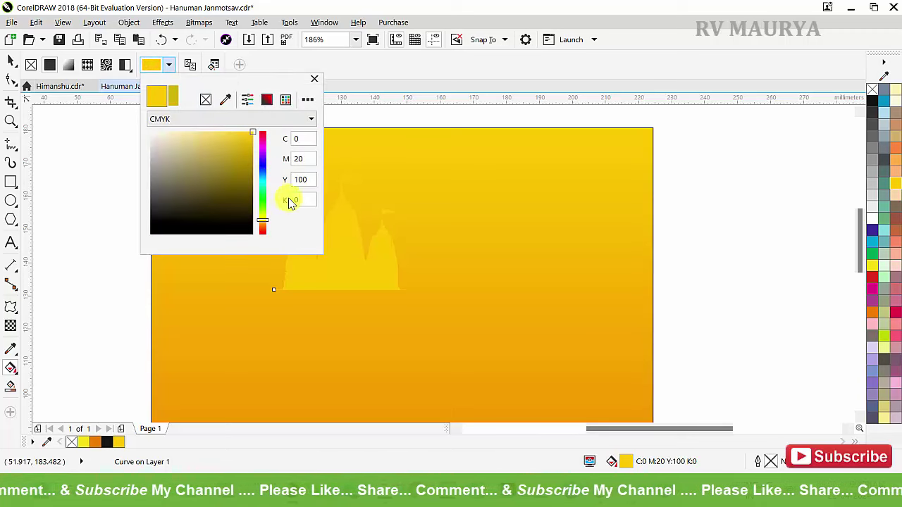
double_click(307, 162)
type("30")
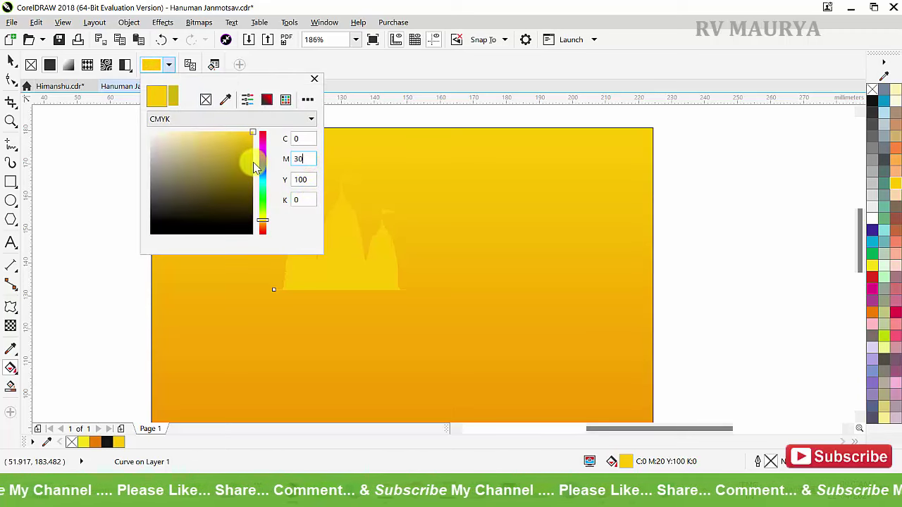
key("Return")
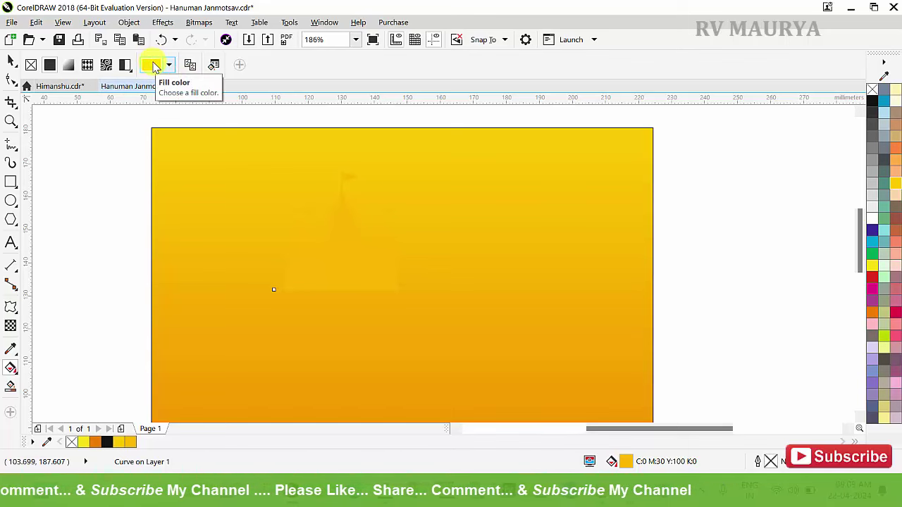
left_click(155, 66)
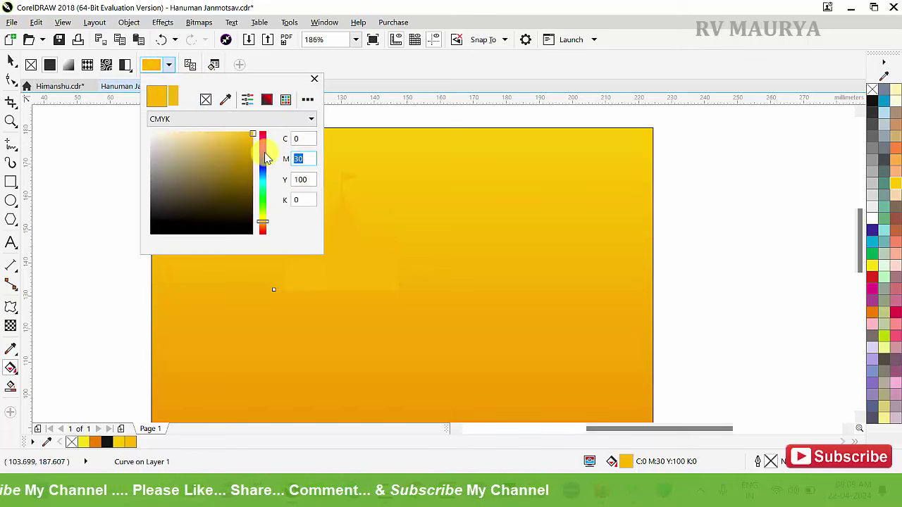
type("10")
key("Return")
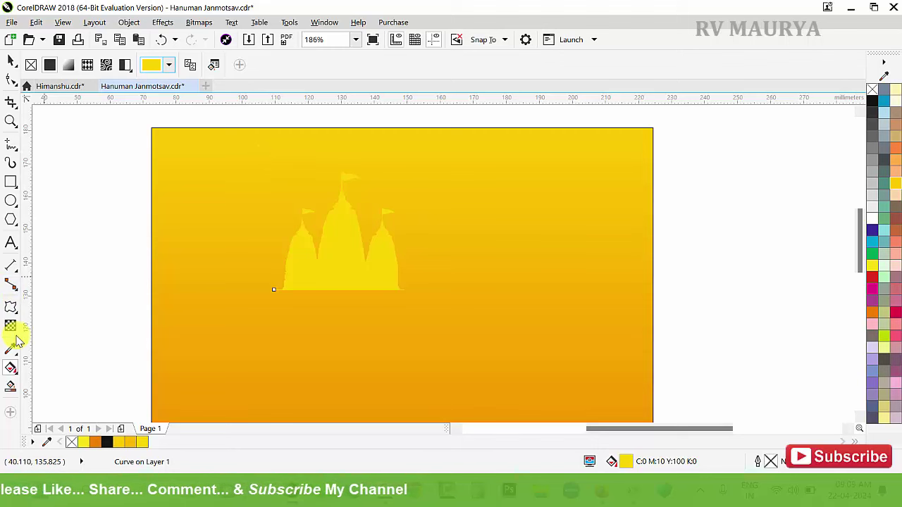
Fade the temple with a linear transparency and add copies scaled to about 82%
left_click(10, 326)
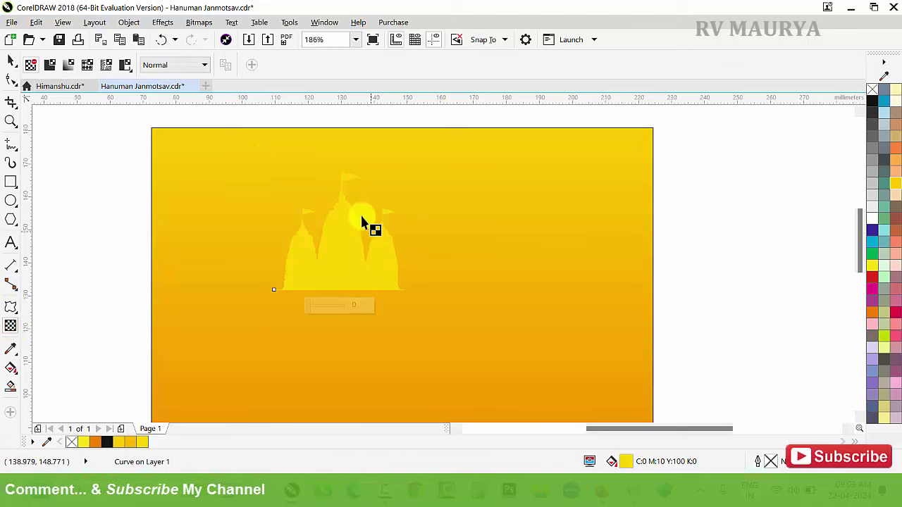
left_click_drag(353, 200, 353, 306)
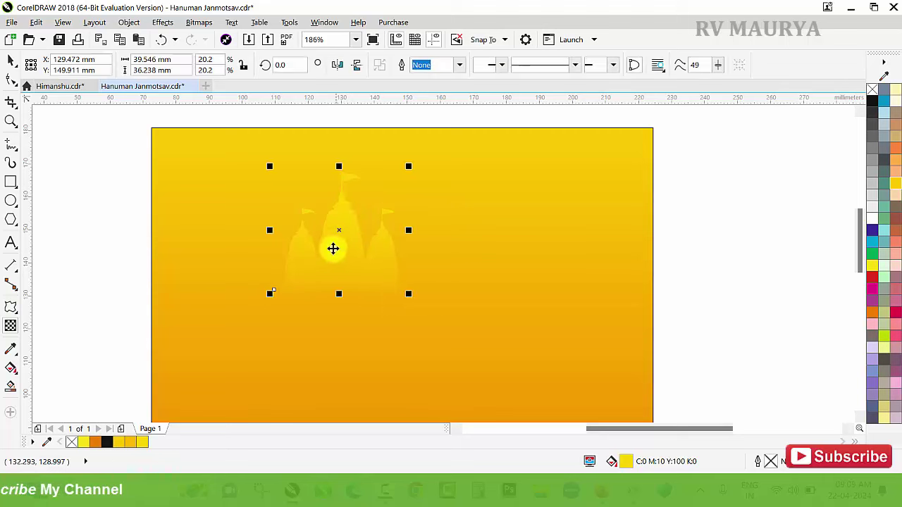
key("space")
left_click_drag(317, 256, 427, 279)
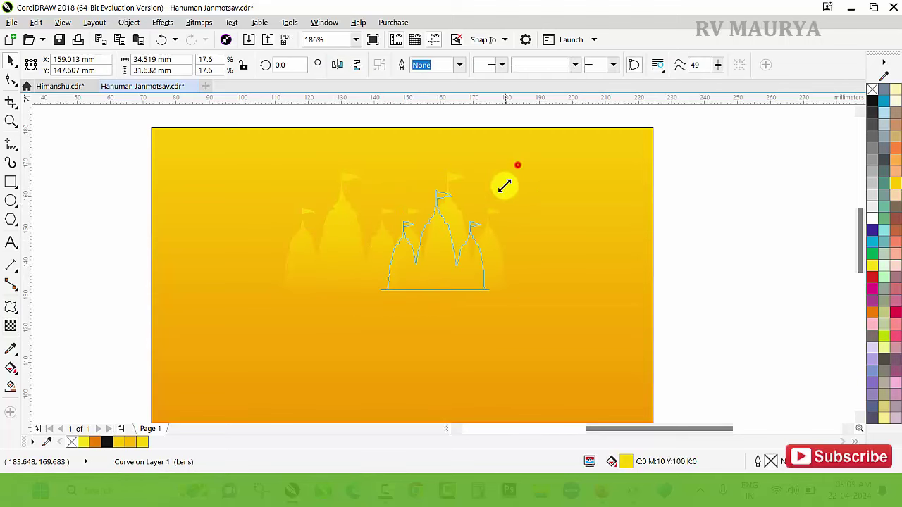
left_click_drag(514, 167, 490, 189)
mouse_move(435, 252)
left_mouse_down()
mouse_move(446, 260)
mouse_move(436, 246)
left_mouse_up()
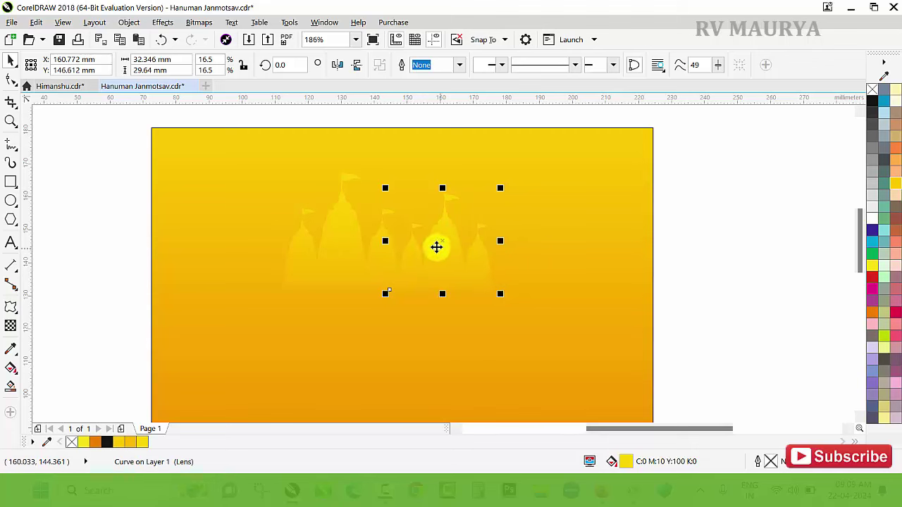
mouse_move(310, 248)
left_mouse_down()
mouse_move(539, 263)
mouse_move(519, 267)
left_mouse_up()
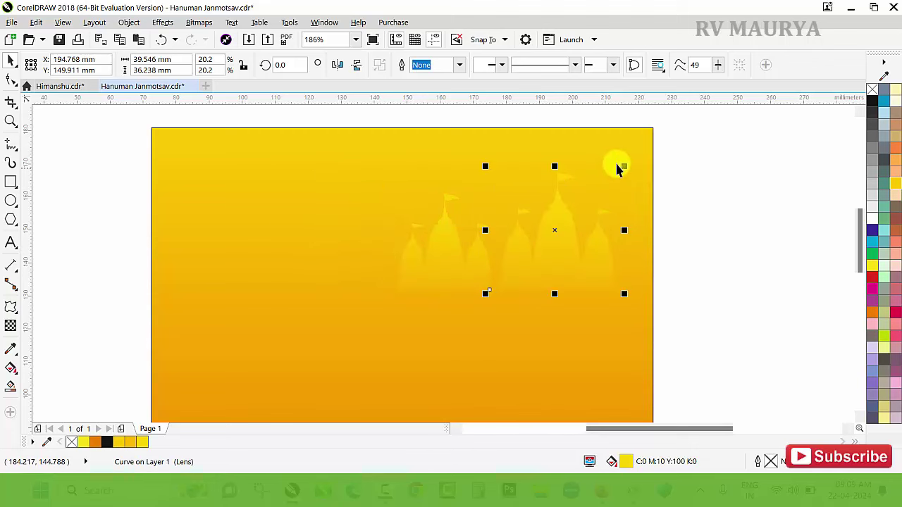
Group the six temple shapes and enlarge the group to about 123% across the poster top
scroll(506, 231, "down", 2)
left_click_drag(414, 352, 427, 329)
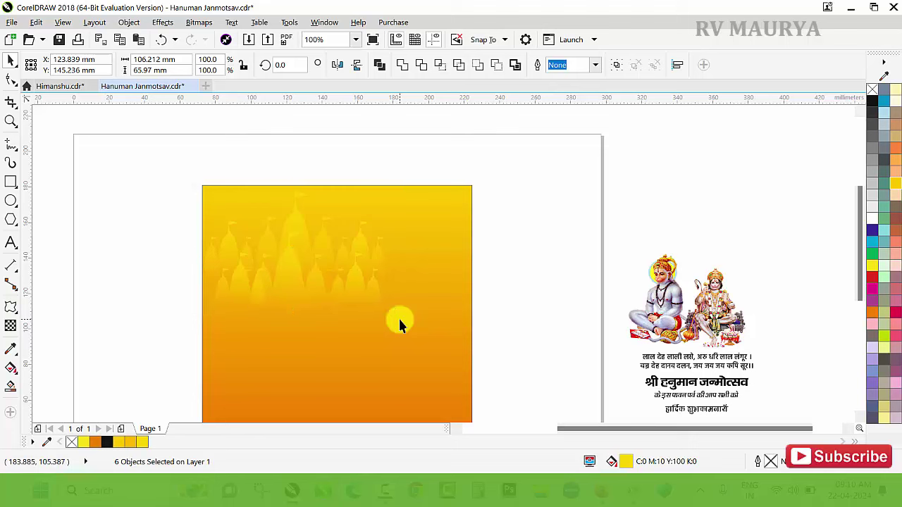
key("ctrl+g")
left_click_drag(302, 245, 375, 255)
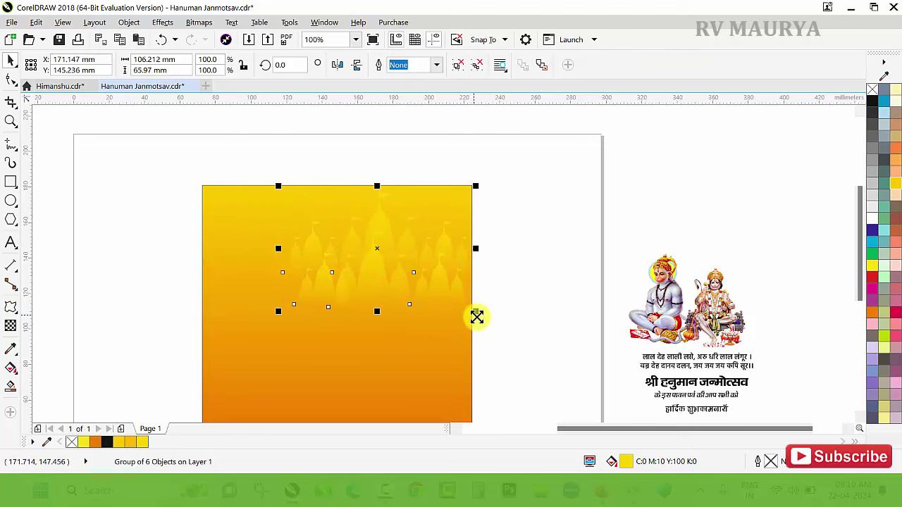
left_click_drag(480, 315, 502, 345)
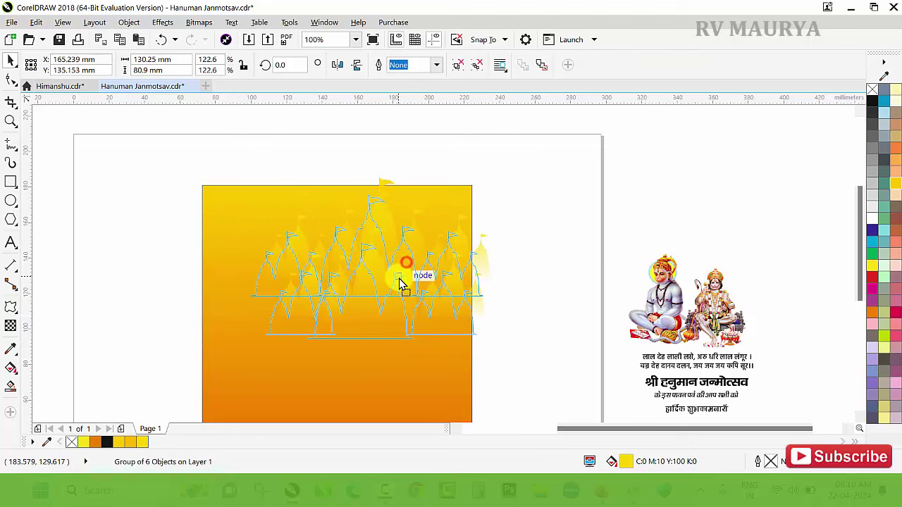
left_click_drag(409, 258, 383, 276)
Bring the seated Hanuman image onto the poster page and enlarge it
key("z")
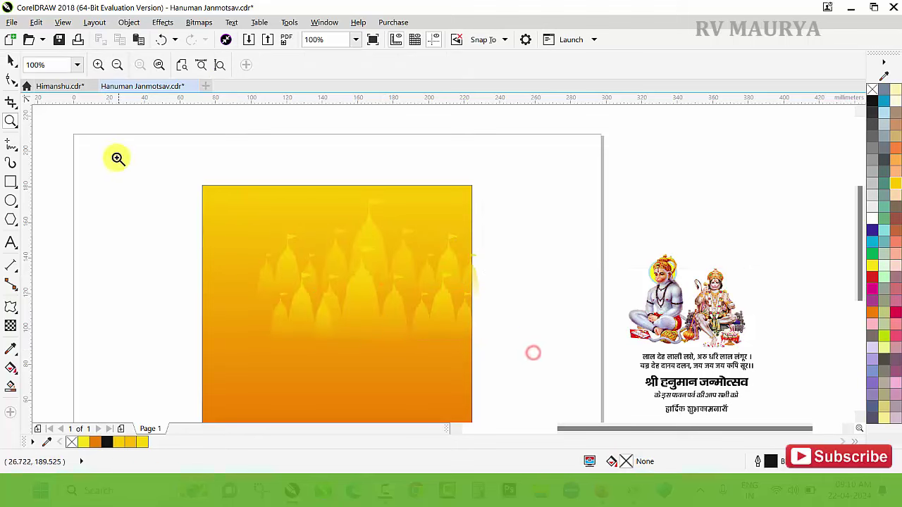
left_click_drag(118, 148, 615, 403)
key("space")
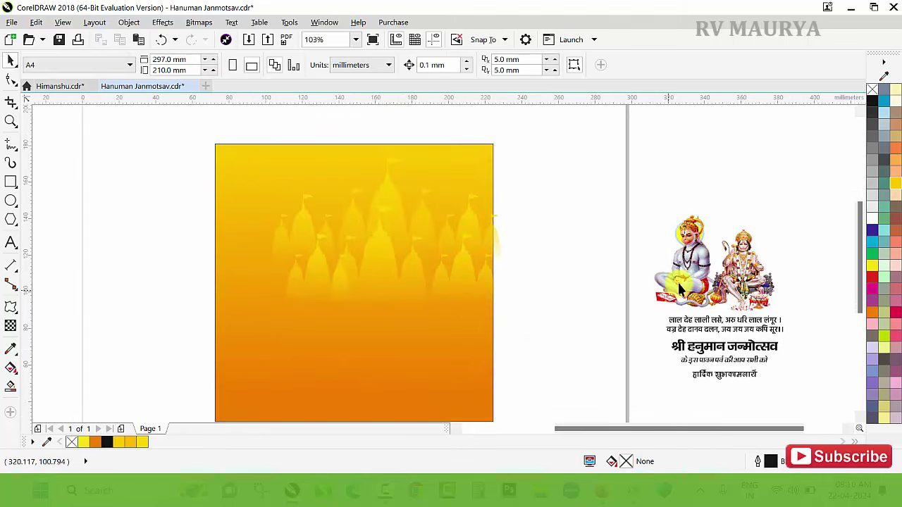
mouse_move(745, 272)
left_mouse_down()
mouse_move(352, 298)
mouse_move(288, 316)
left_mouse_up()
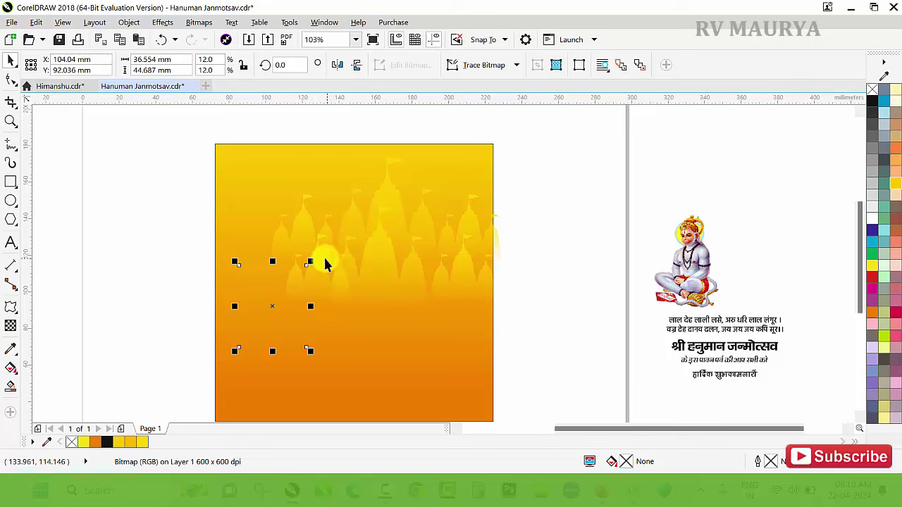
left_click_drag(335, 225, 370, 176)
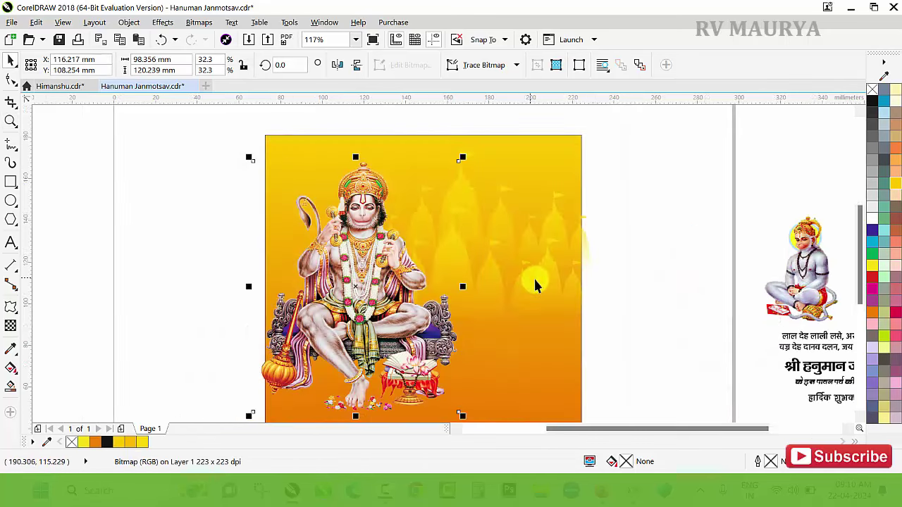
Fine-tune the temple group's size and position and resize Hanuman to about 90.8 × 111 mm
left_click(535, 280)
left_click_drag(597, 320, 592, 317)
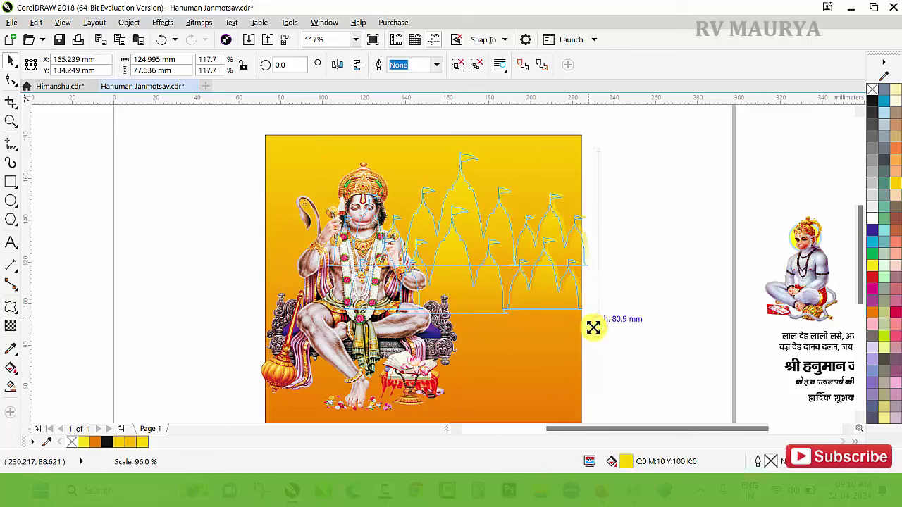
left_click_drag(538, 270, 544, 265)
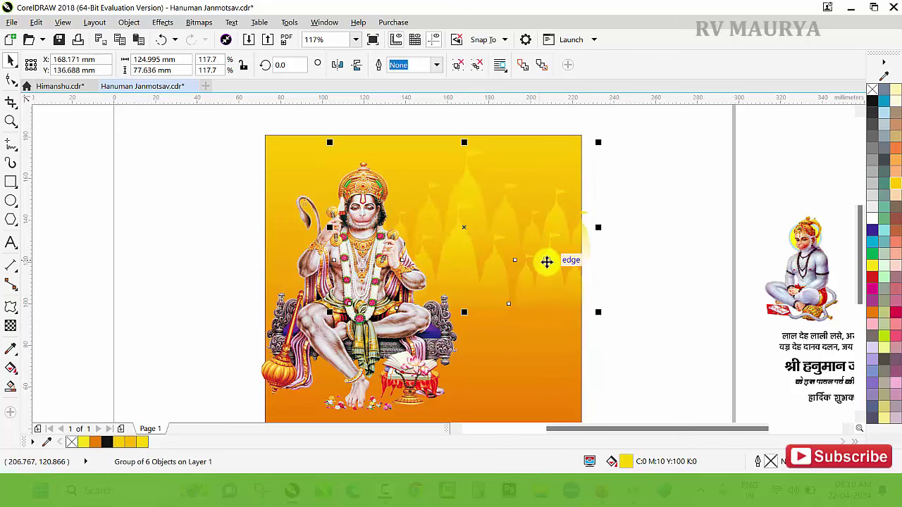
left_click_drag(368, 319, 372, 322)
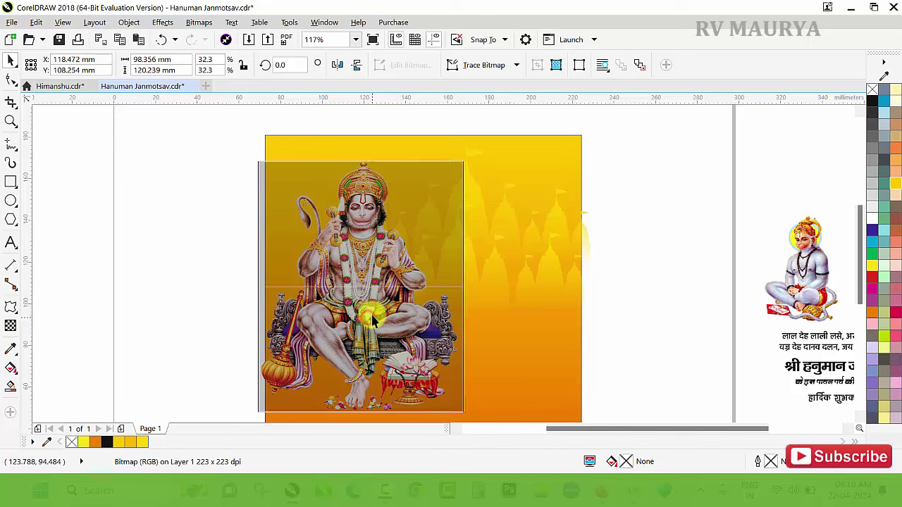
left_click_drag(466, 158, 469, 167)
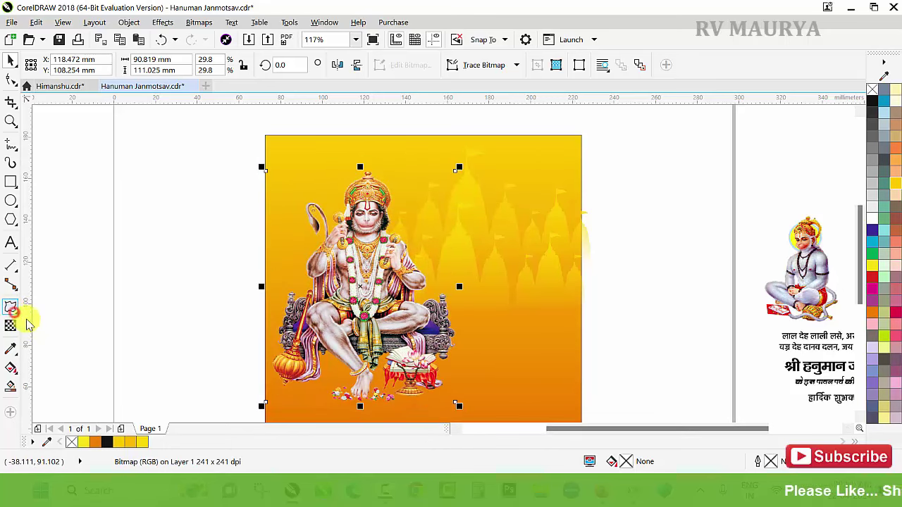
Give the Hanuman image a Flat Bottom Right drop shadow with a shortened offset
left_click(11, 307)
left_click(34, 306)
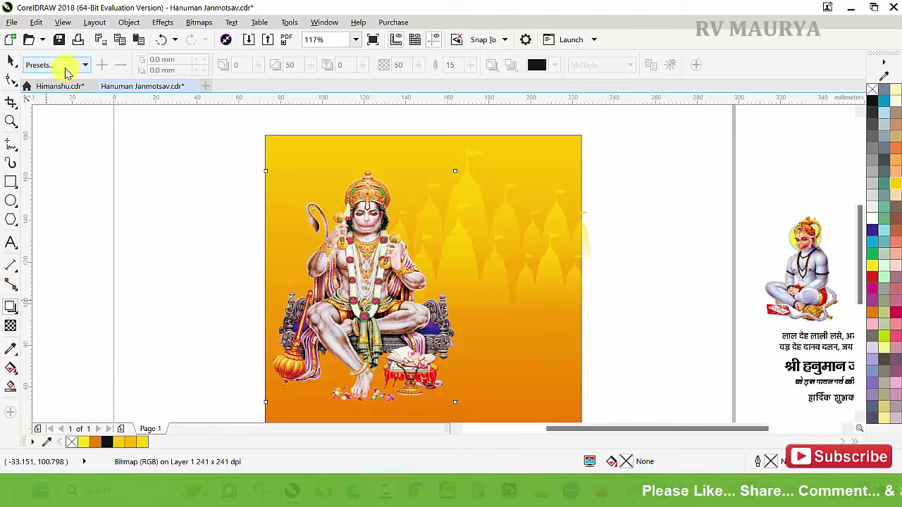
left_click(67, 70)
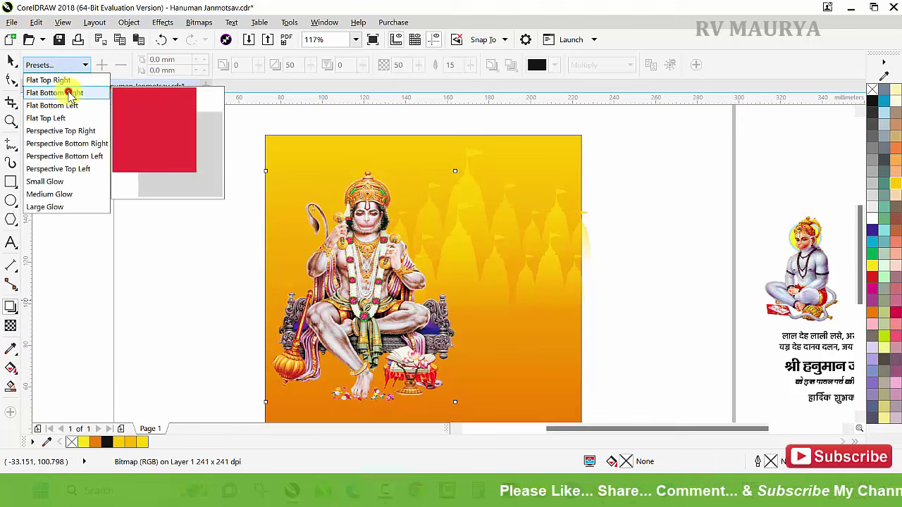
left_click(70, 94)
scroll(238, 184, "down", 3)
scroll(348, 285, "up", 3)
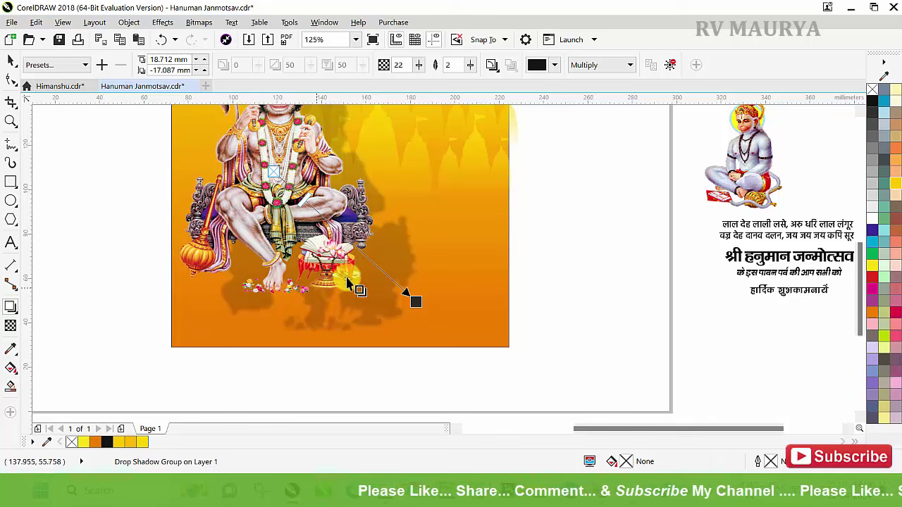
left_click_drag(416, 302, 381, 289)
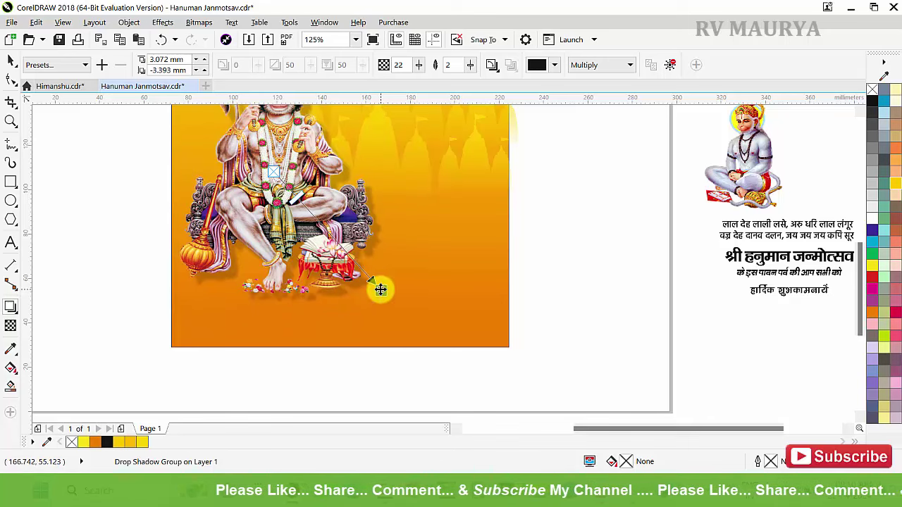
key("space")
scroll(353, 225, "up", 3)
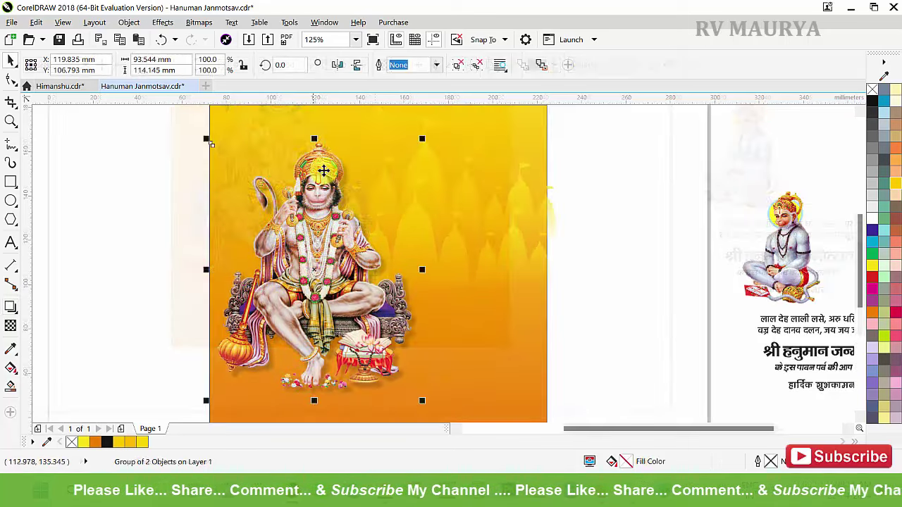
left_click_drag(338, 161, 342, 157)
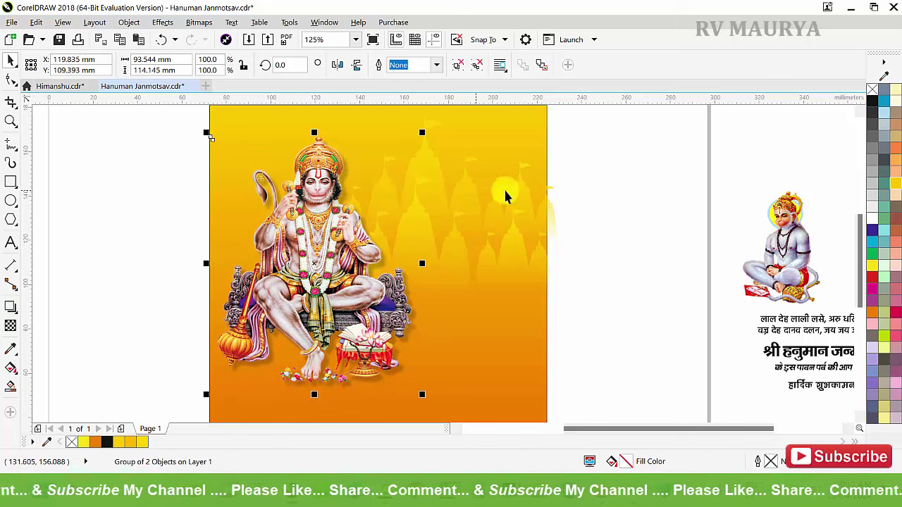
key("F3")
Draw a polygon left of the page and set it to 20 sides
key("z")
left_click_drag(179, 131, 475, 270)
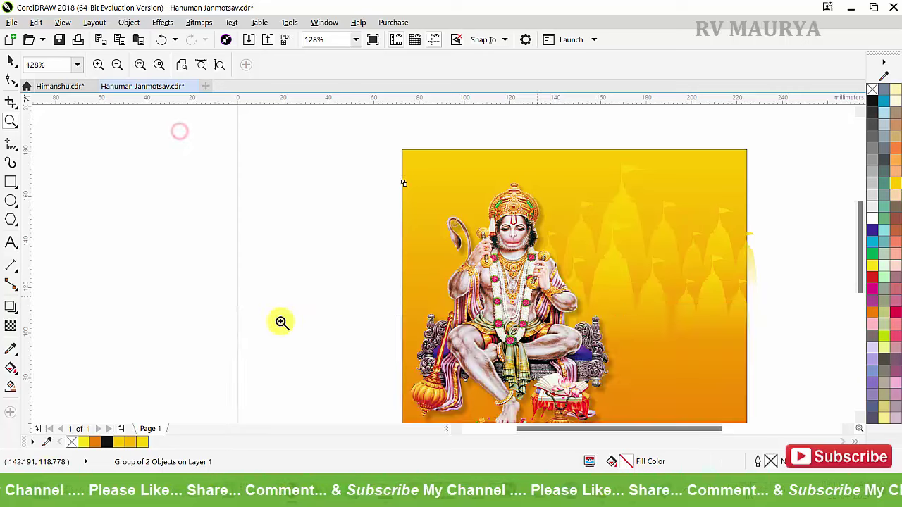
key("space")
left_click(17, 226)
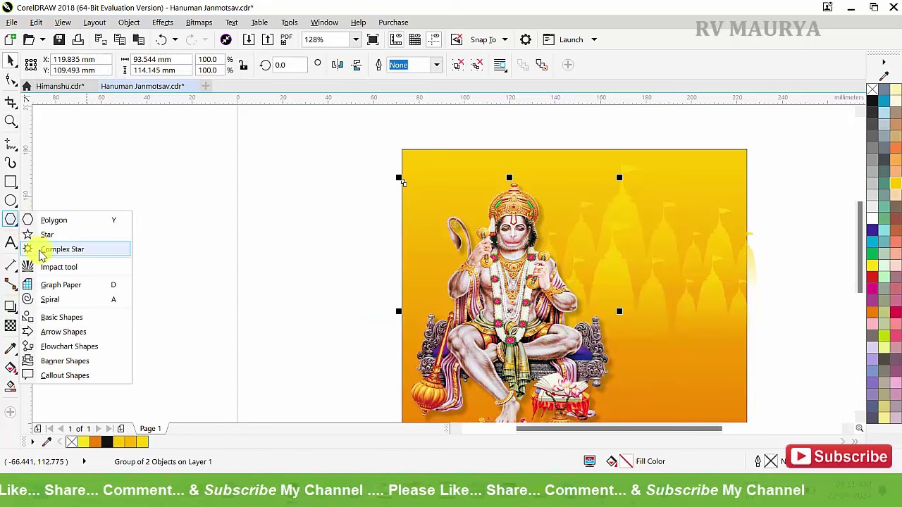
left_click(48, 224)
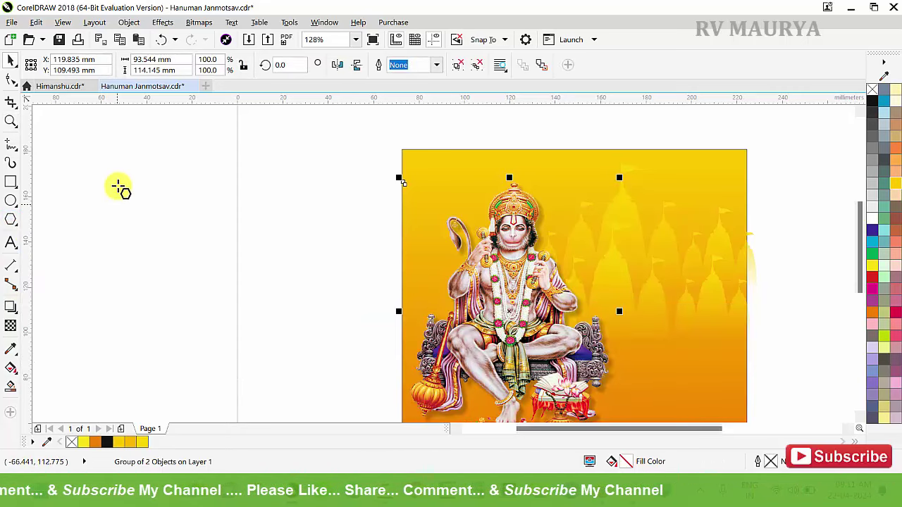
left_click_drag(129, 182, 238, 369)
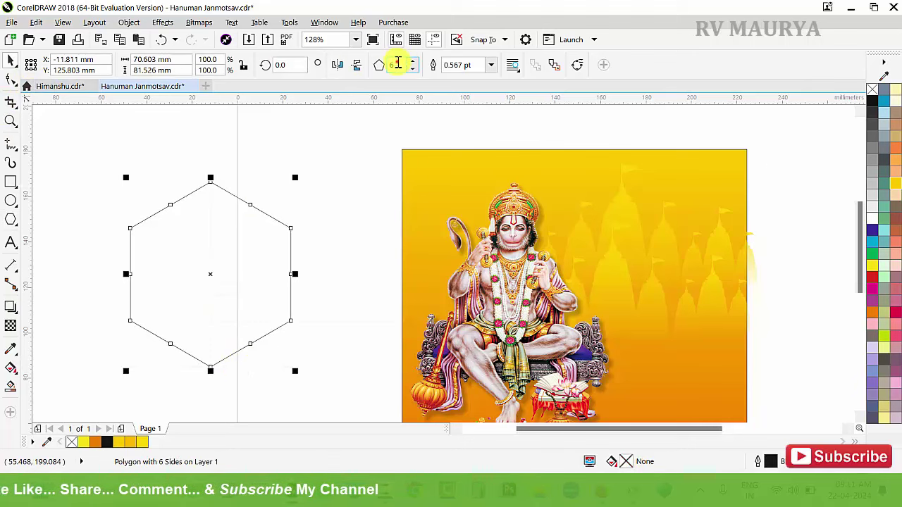
double_click(394, 64)
type("20")
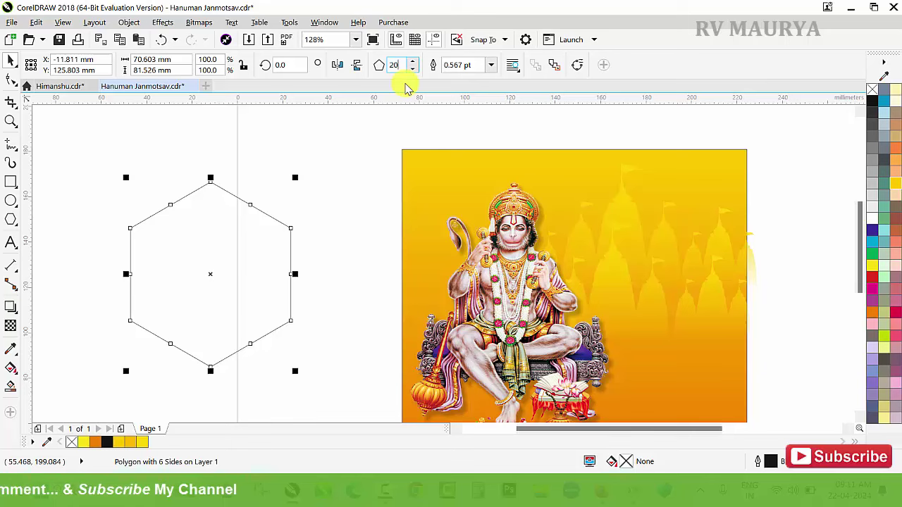
key("Return")
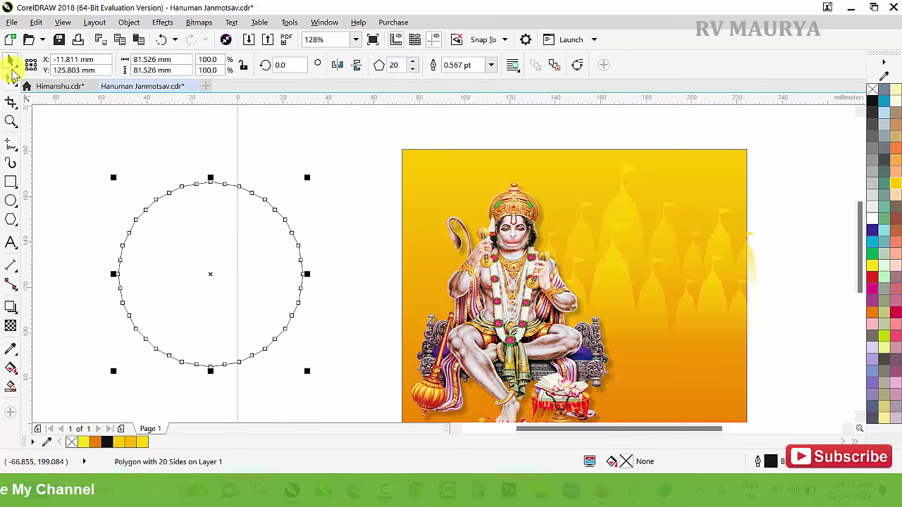
Drag a polygon node inward with the Shape tool to form a 20-ray starburst
left_click(10, 80)
scroll(201, 183, "up", 4)
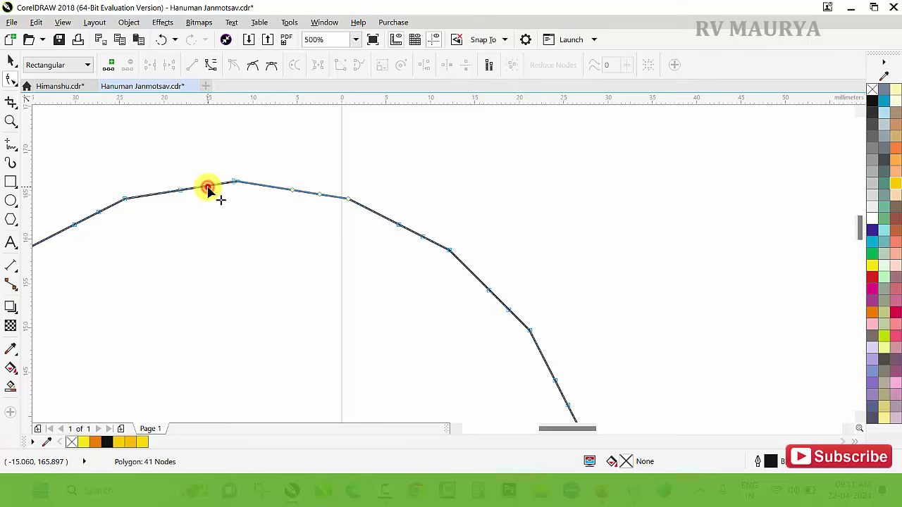
scroll(208, 188, "down", 4)
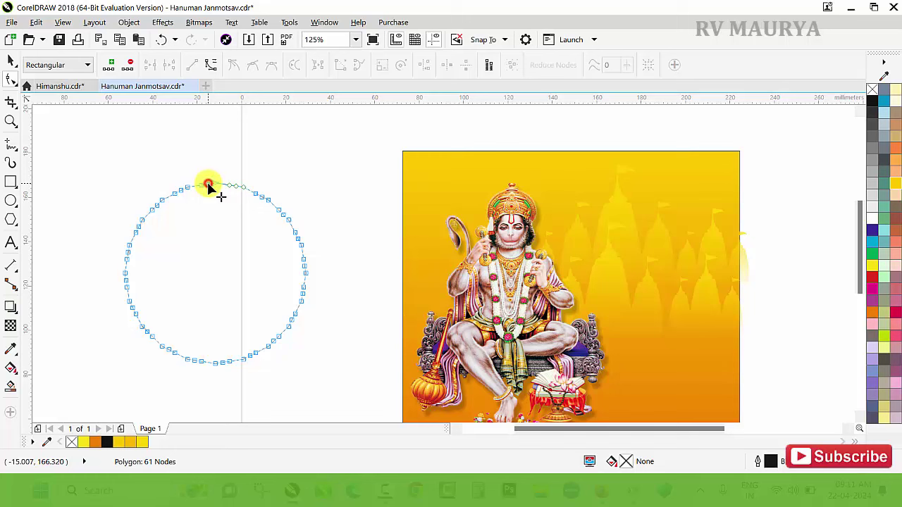
left_click_drag(208, 184, 216, 264)
key("space")
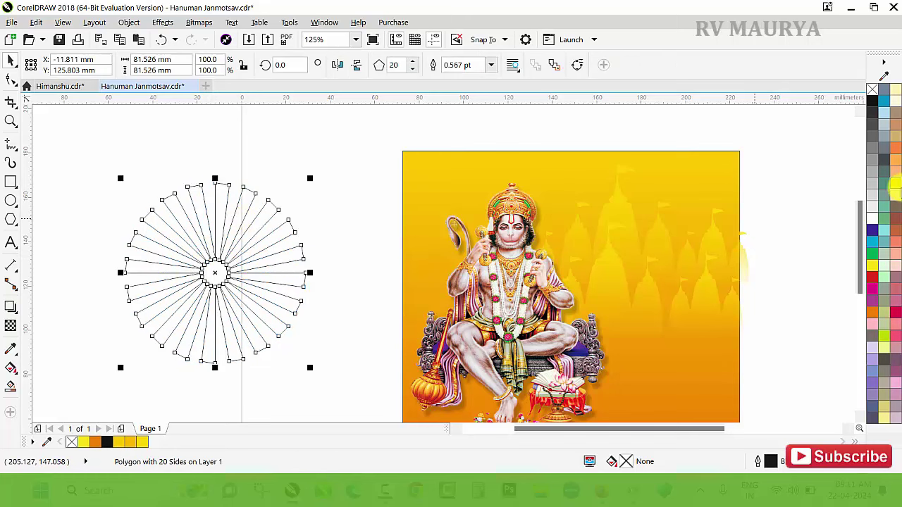
Fill the starburst yellow with no outline and give it an elliptical fountain transparency
left_click(895, 189)
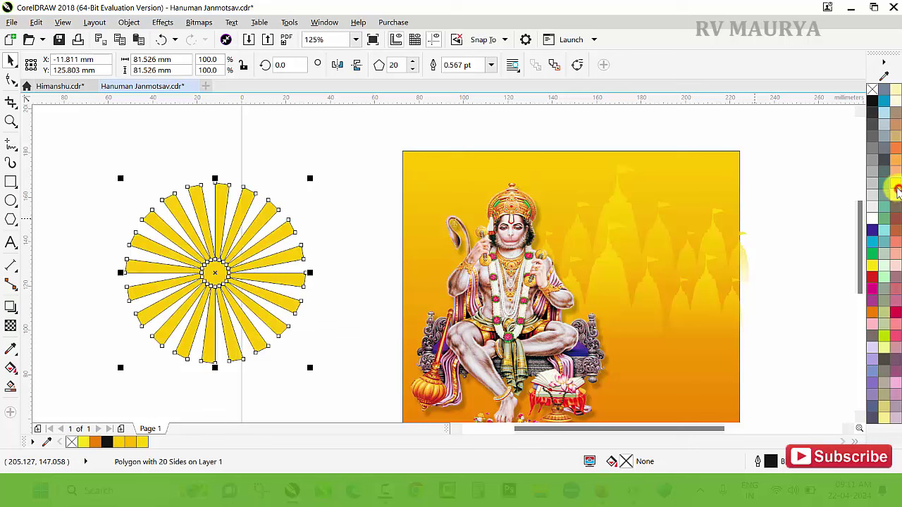
right_click(871, 93)
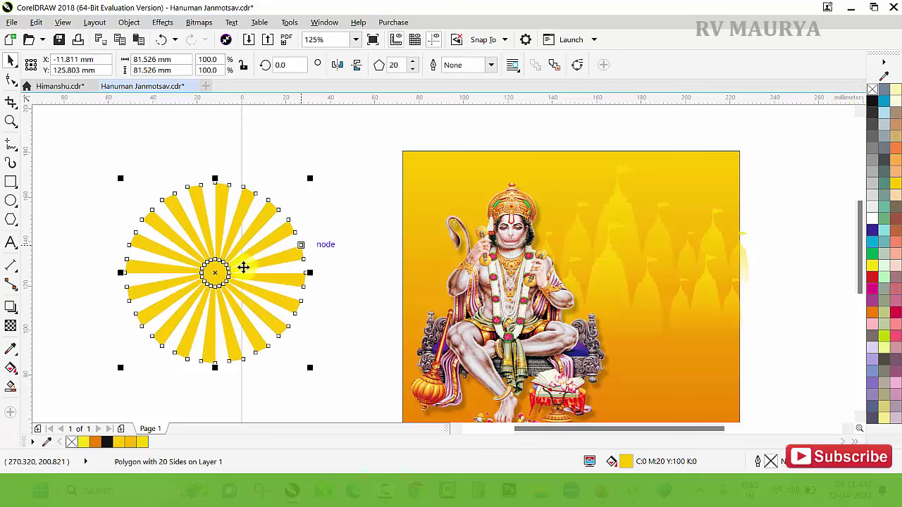
left_click(10, 328)
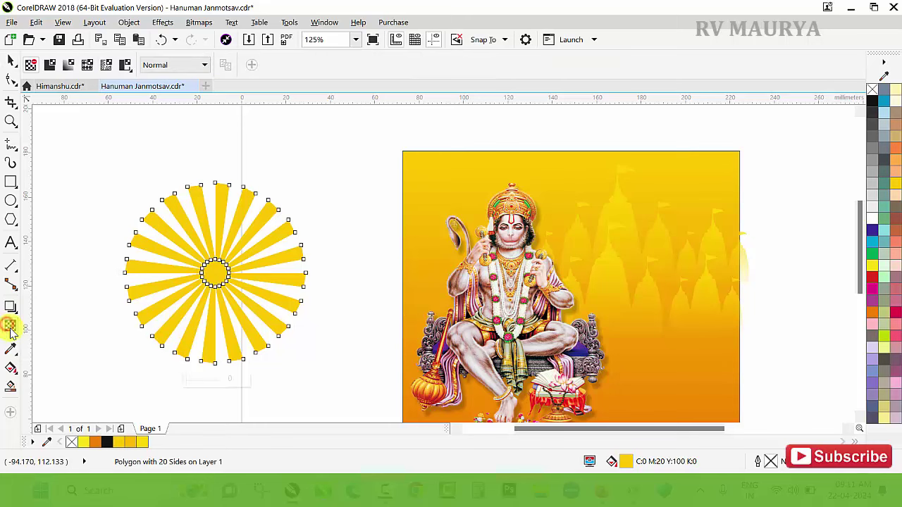
left_click(71, 65)
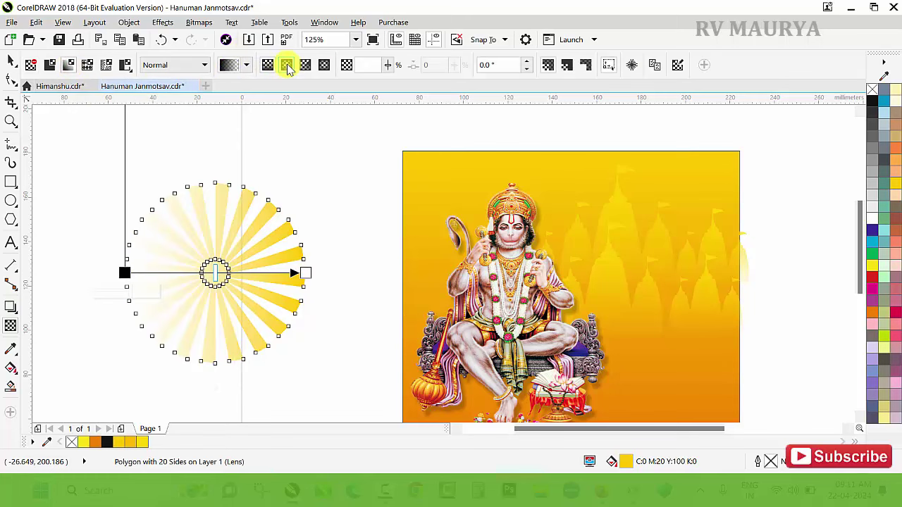
left_click(288, 66)
Move the starburst onto Hanuman's head and enlarge it to 144.3%
key("space")
left_click_drag(215, 275, 508, 225)
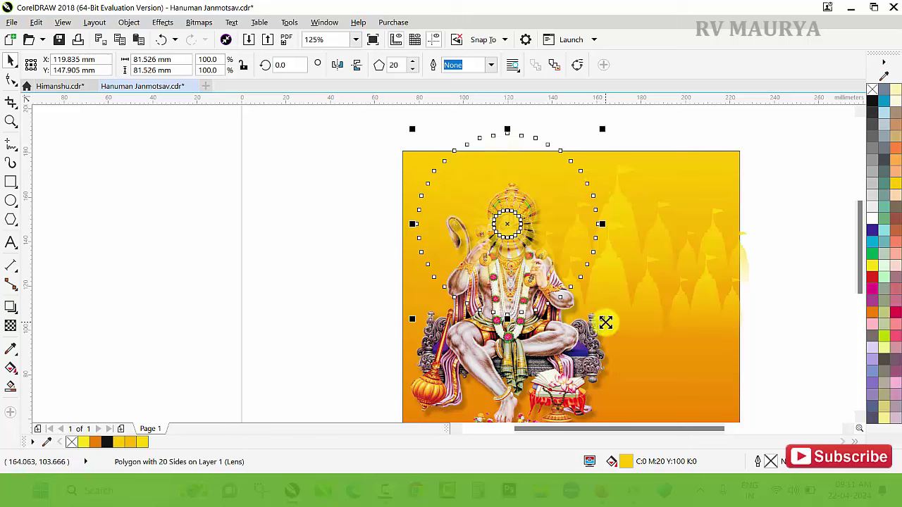
left_click_drag(602, 319, 646, 372)
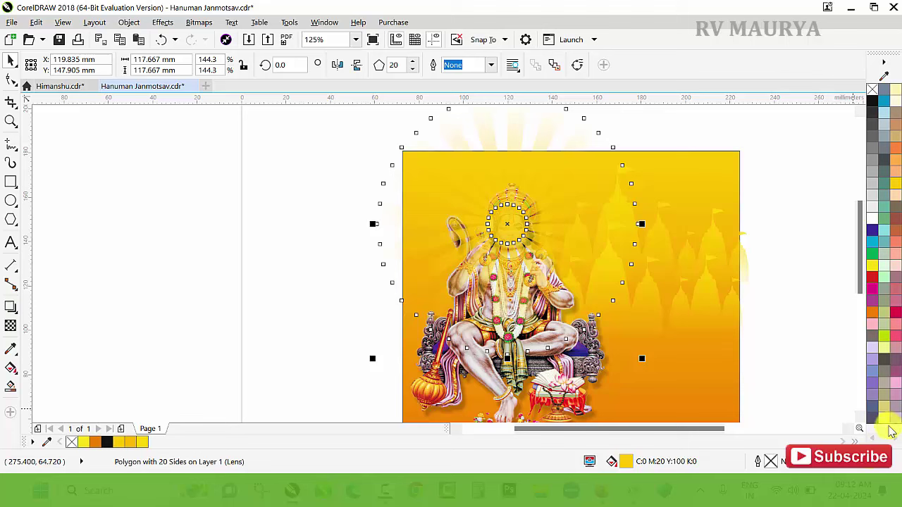
Recolour the halo pale yellow and zoom in on the poster's bottom edge
left_click(885, 417)
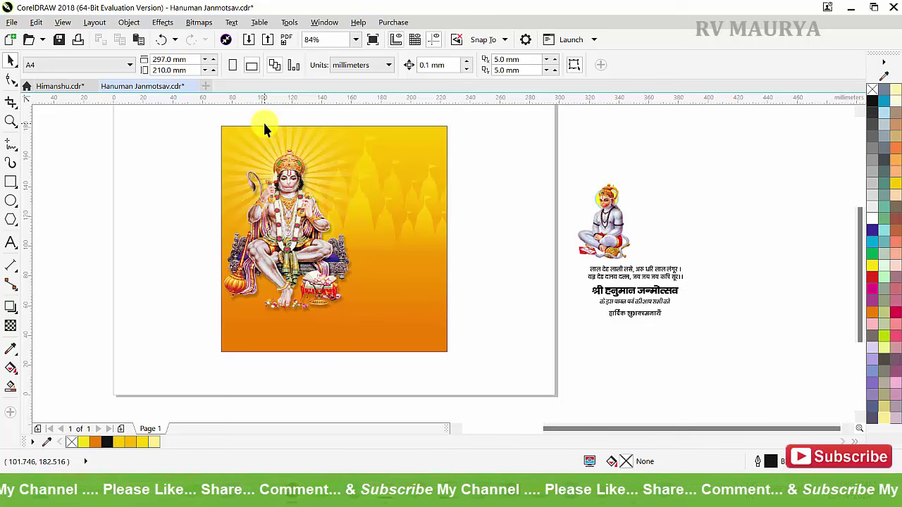
key("z")
left_click_drag(161, 260, 528, 428)
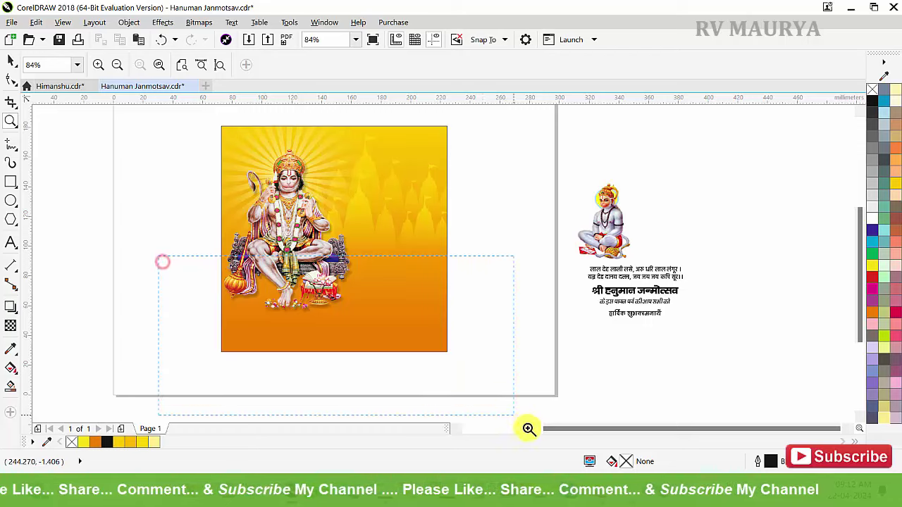
left_click_drag(139, 162, 690, 383)
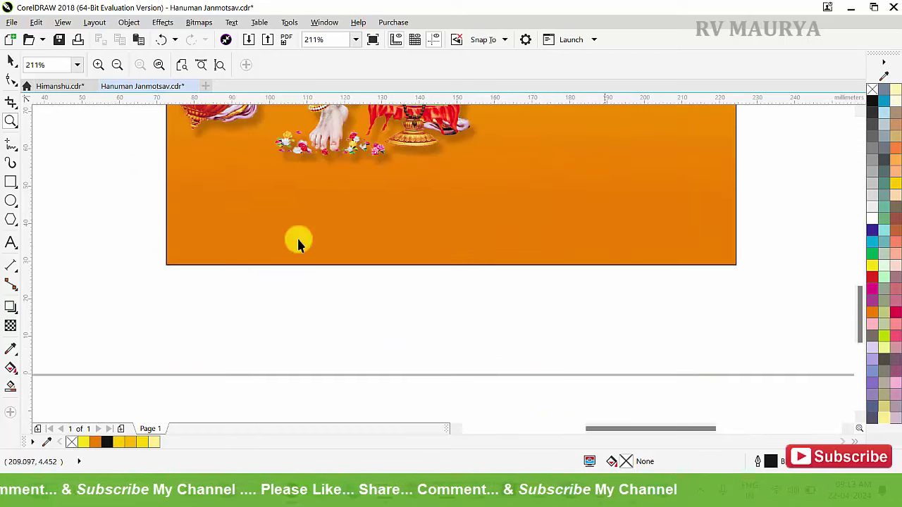
Draw a circle below the poster and add smaller concentric copies inside it
key("space")
left_click(11, 200)
left_click_drag(164, 289, 186, 343)
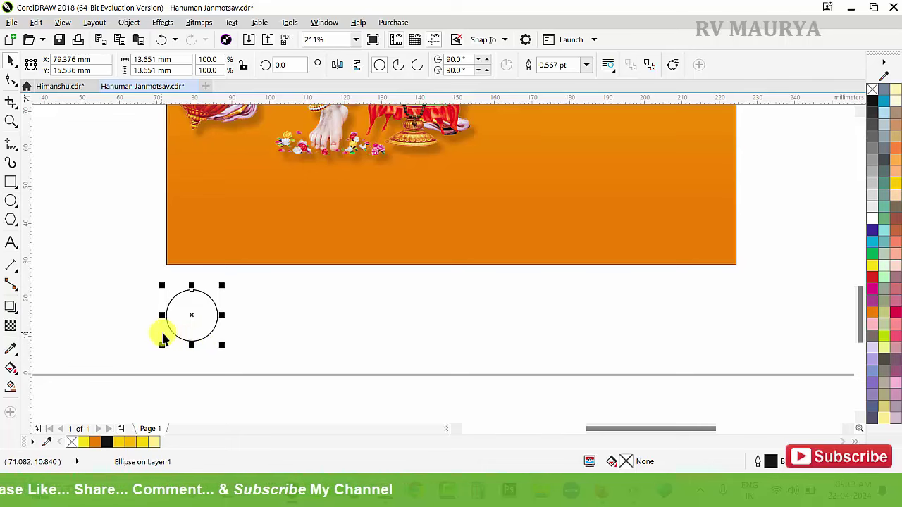
scroll(163, 331, "up", 2)
left_click_drag(275, 250, 270, 259)
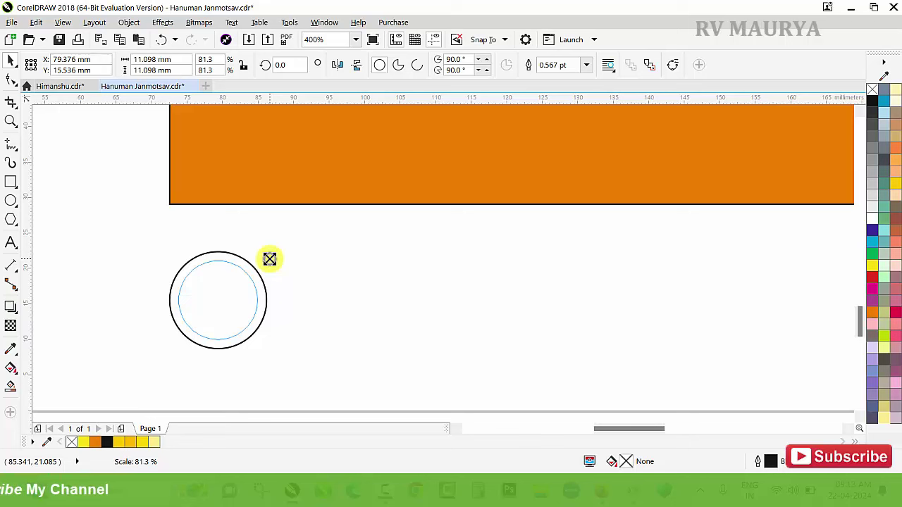
left_click_drag(270, 262, 270, 262)
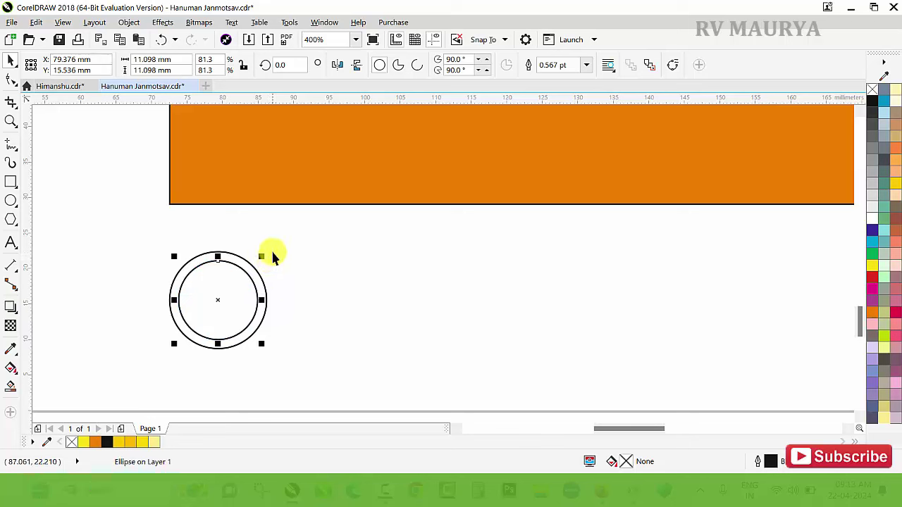
key("ctrl+r")
key("ctrl+r")
key("ctrl+r")
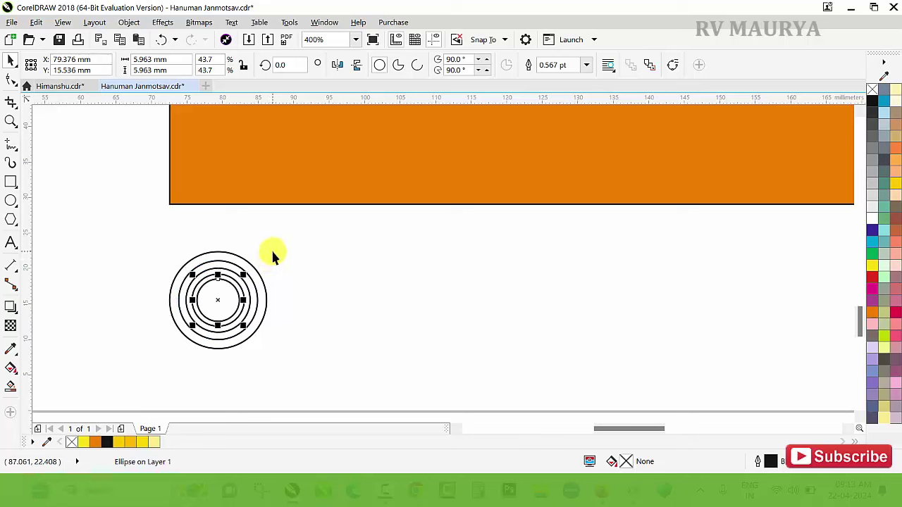
key("ctrl+r")
Select all five concentric circles and convert them to curves
left_click(240, 285)
scroll(240, 287, "up", 2)
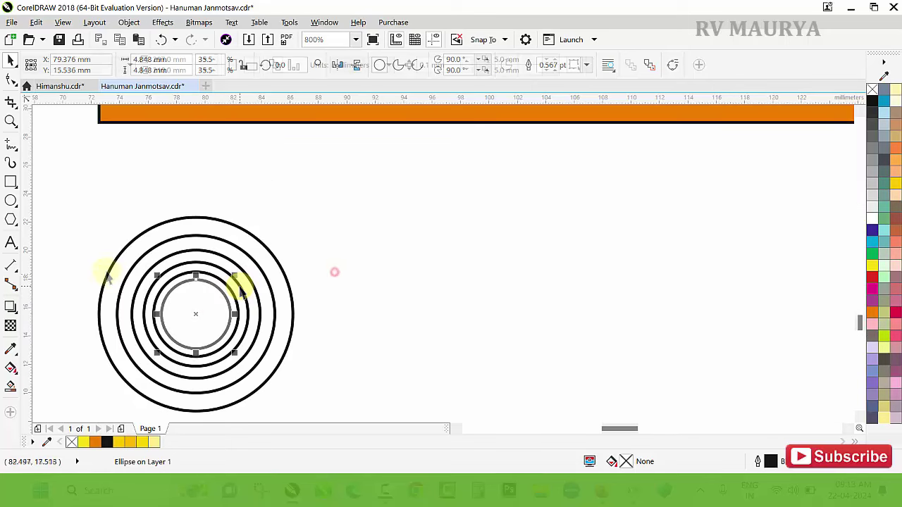
left_click_drag(72, 207, 365, 403)
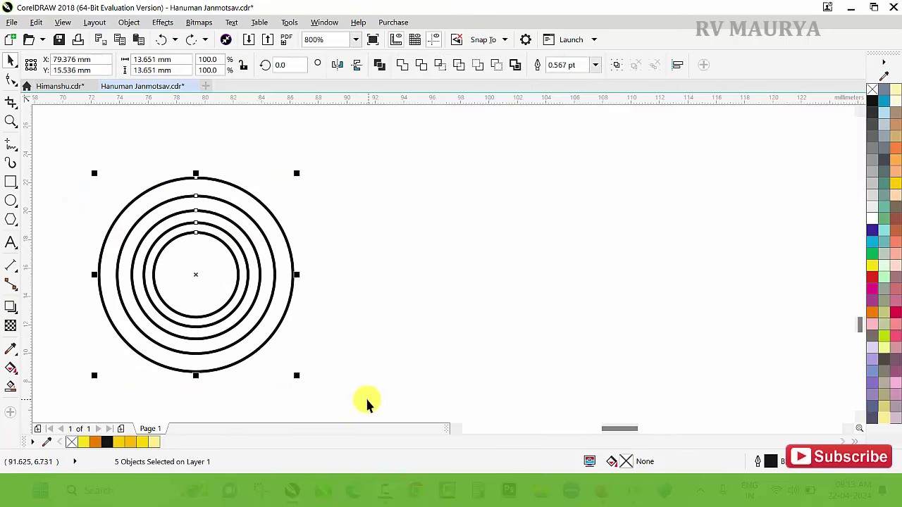
key("ctrl+q")
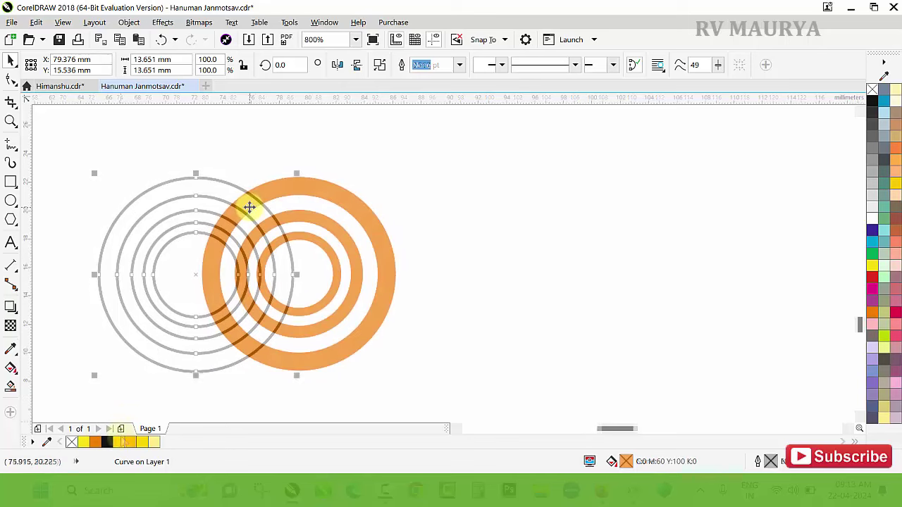
Give the ring row uniform 80 transparency and move it onto the orange band's bottom edge
mouse_move(247, 207)
left_mouse_down()
mouse_move(351, 224)
mouse_move(357, 237)
left_mouse_up()
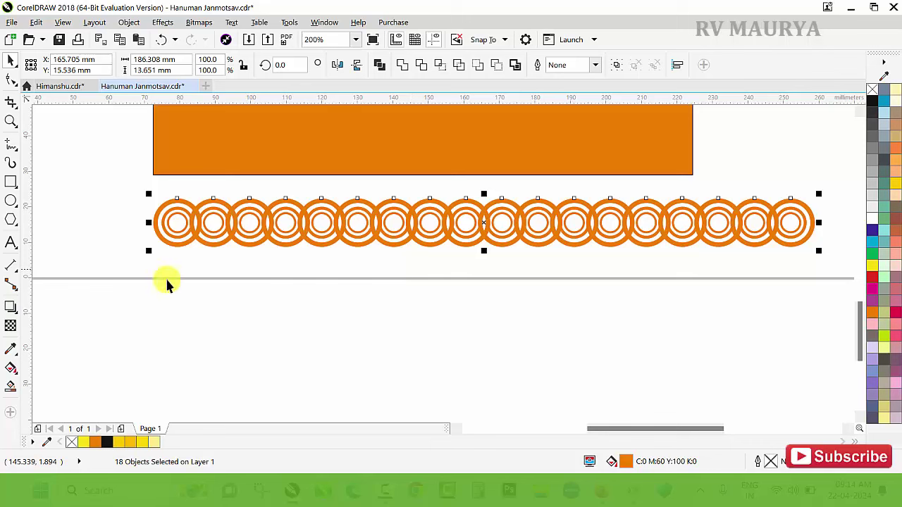
left_click(10, 327)
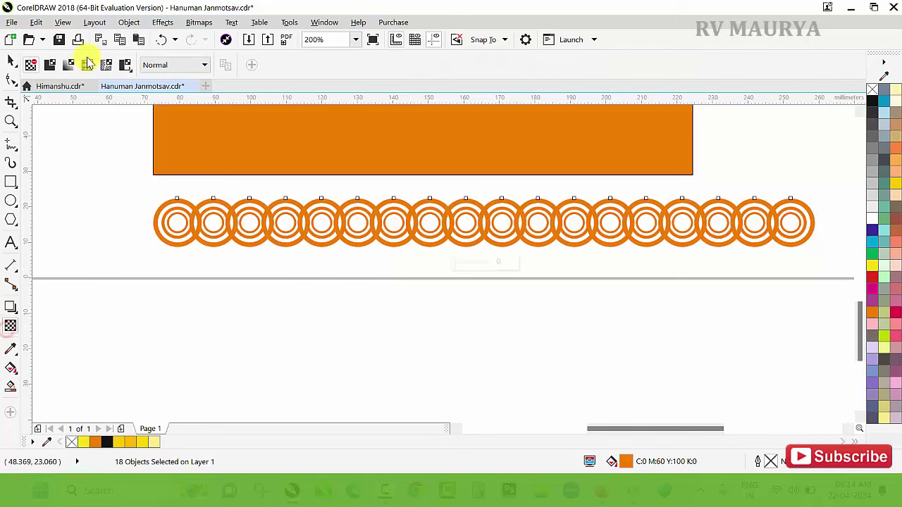
left_click(51, 66)
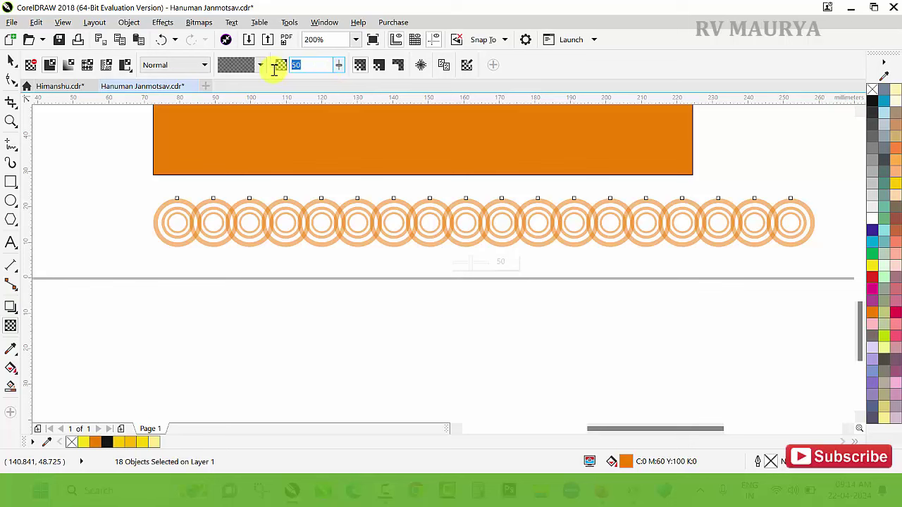
type("80")
key("Return")
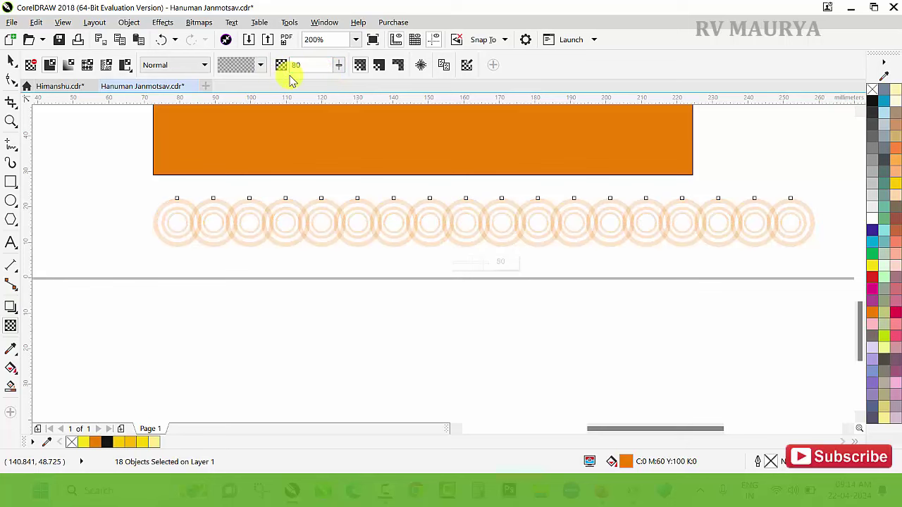
left_click(11, 62)
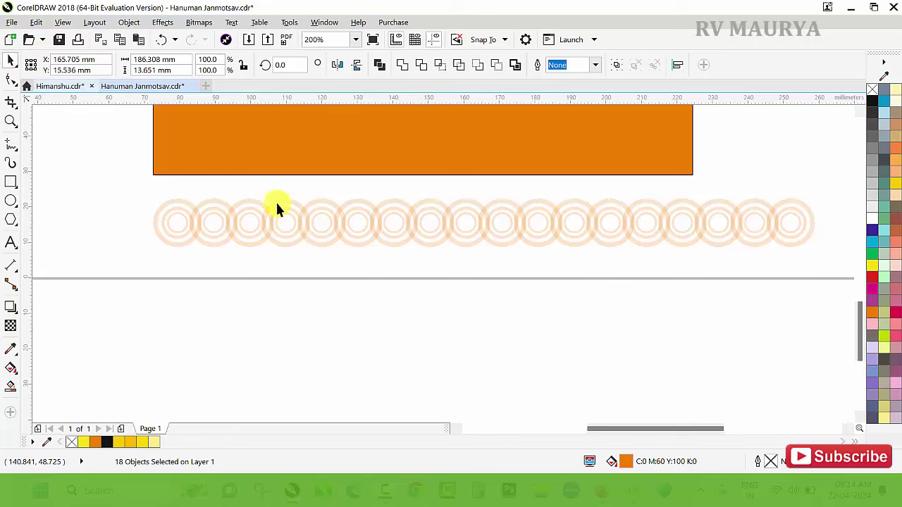
mouse_move(614, 220)
left_mouse_down()
mouse_move(553, 182)
mouse_move(569, 177)
left_mouse_up()
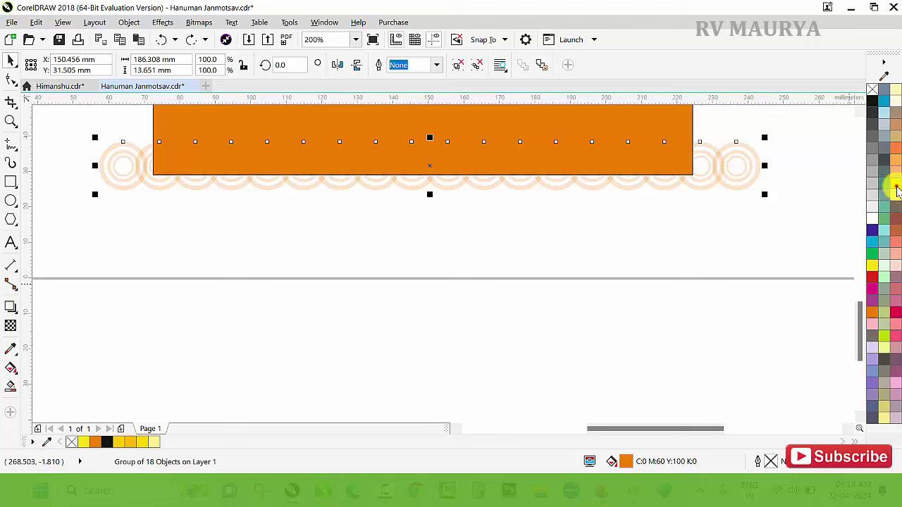
Make the ring outlines yellow and set their transparency to 60
right_click(895, 186)
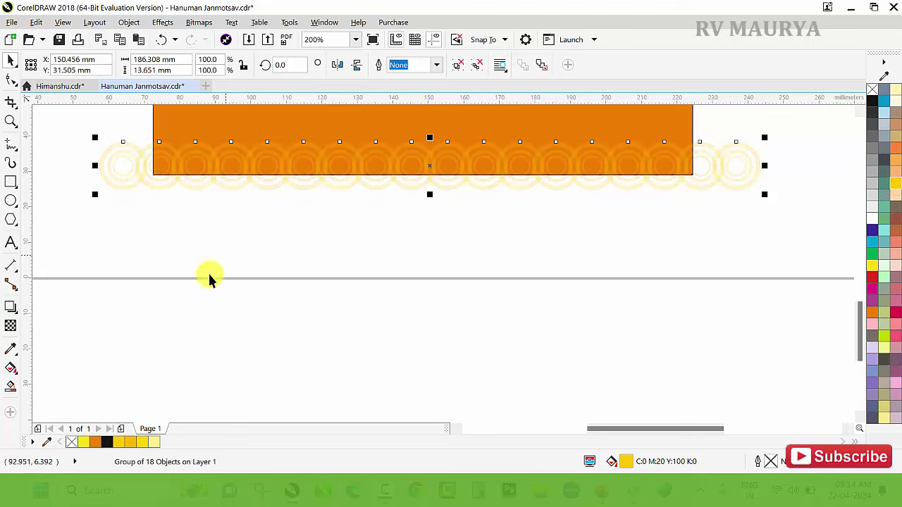
left_click(10, 326)
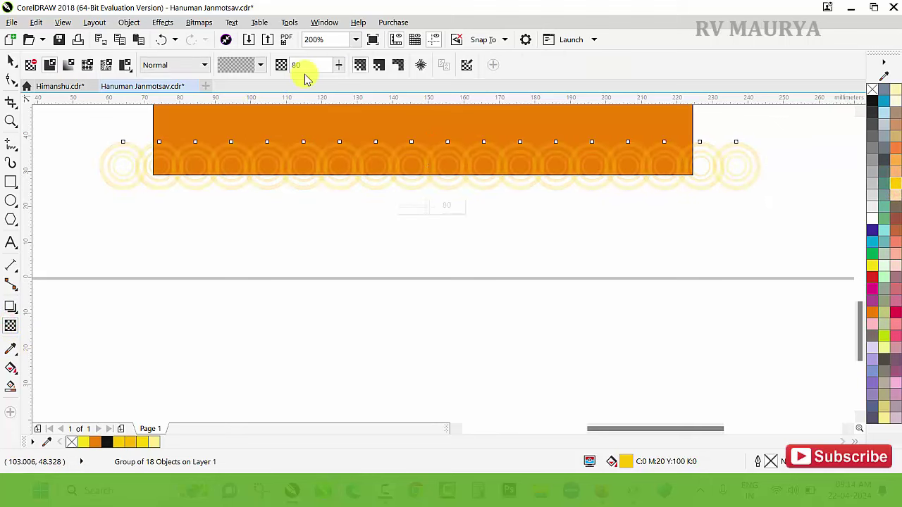
type("60")
key("Return")
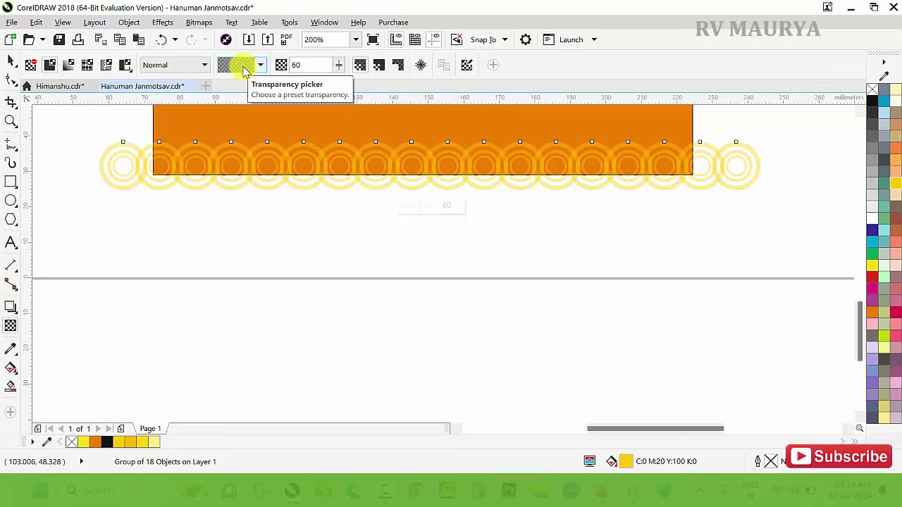
Draw a thin rectangle strip along the orange band's bottom edge
left_click(11, 62)
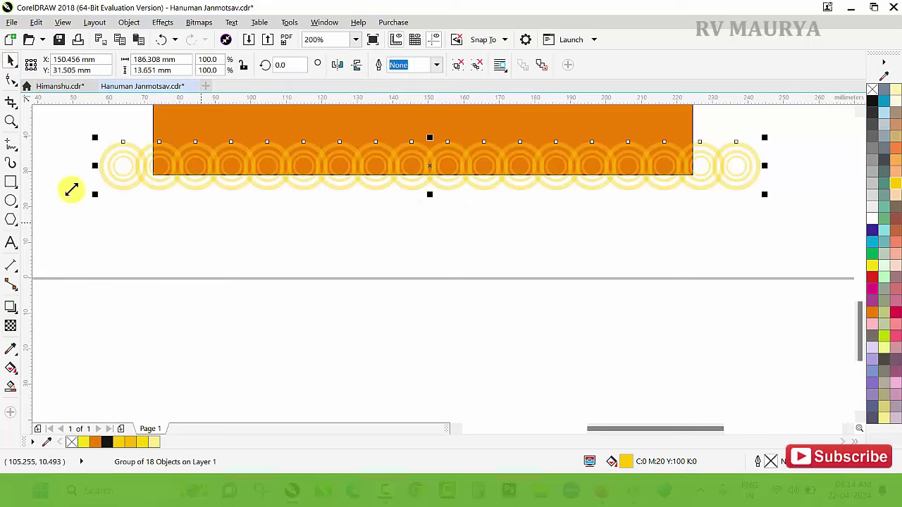
left_click(14, 182)
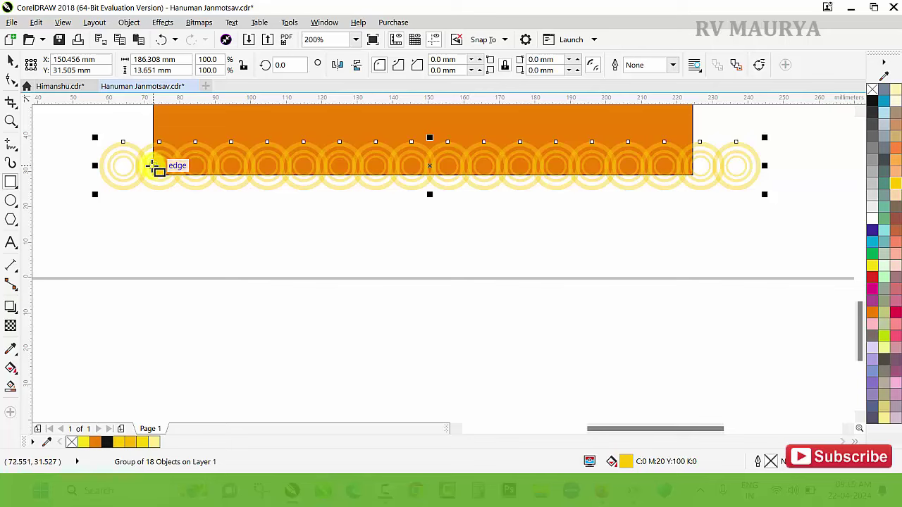
left_click_drag(152, 166, 689, 175)
scroll(472, 215, "down", 3)
Narrow the जन्मोत्सव title word horizontally and reposition it on the poster
scroll(435, 155, "down", 2)
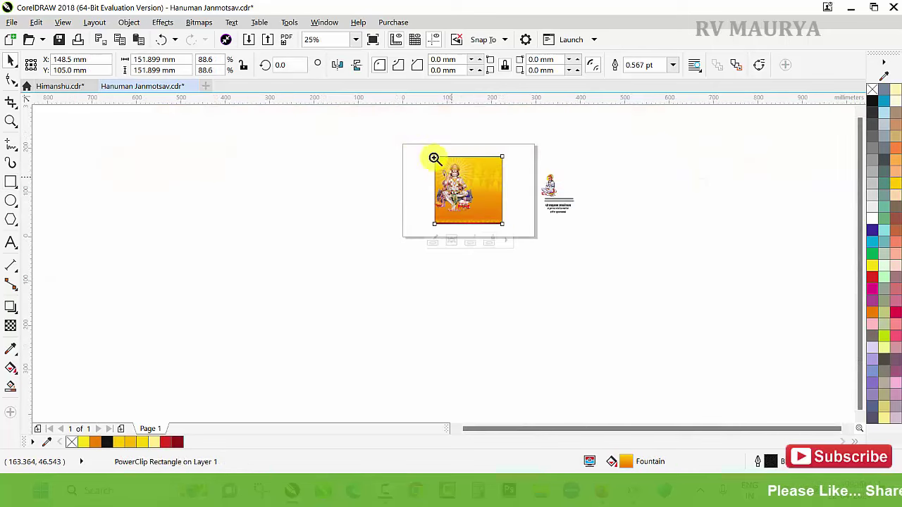
key("z")
left_click_drag(409, 141, 556, 260)
left_click_drag(254, 134, 574, 322)
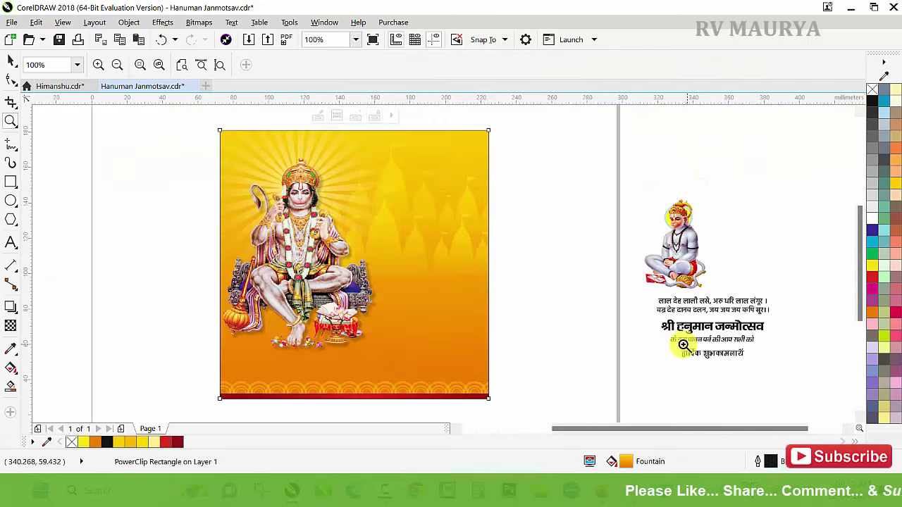
key("space")
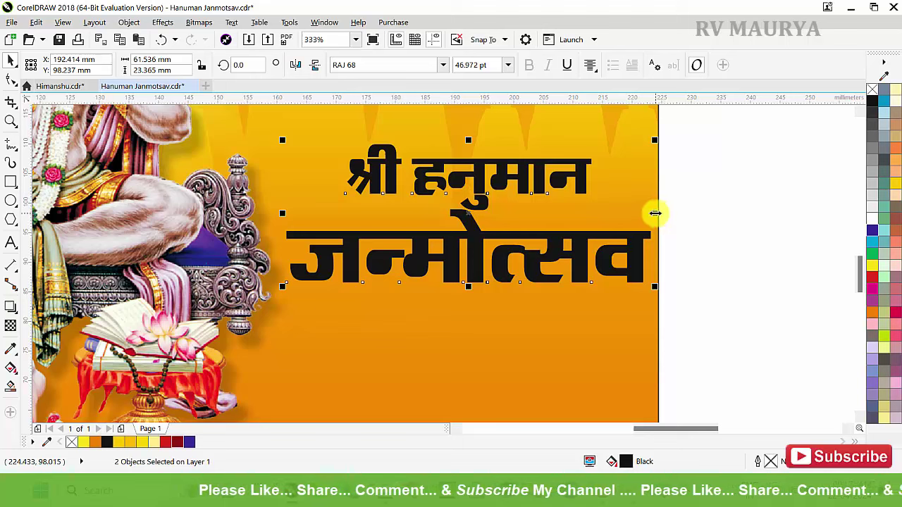
left_click_drag(655, 213, 628, 237)
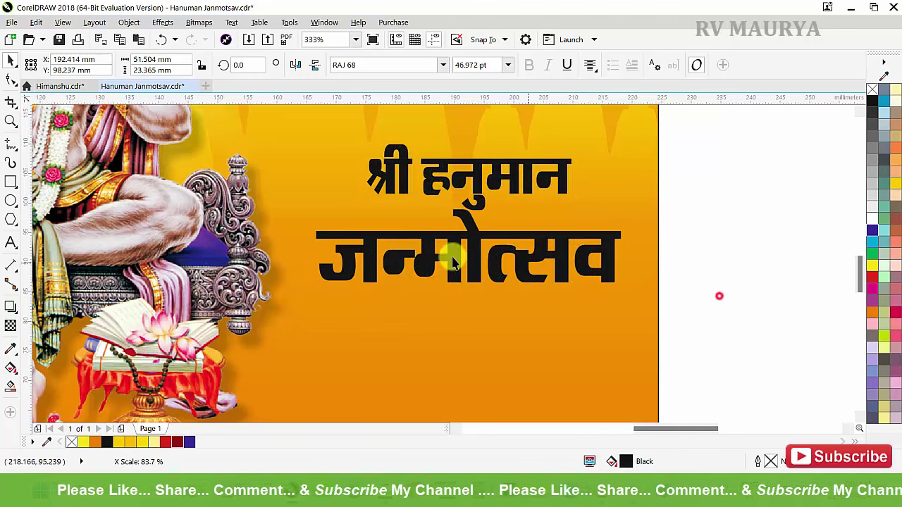
left_click_drag(453, 263, 460, 252)
Fill both title lines white, then zoom in close on the title
left_click(481, 187, "shift")
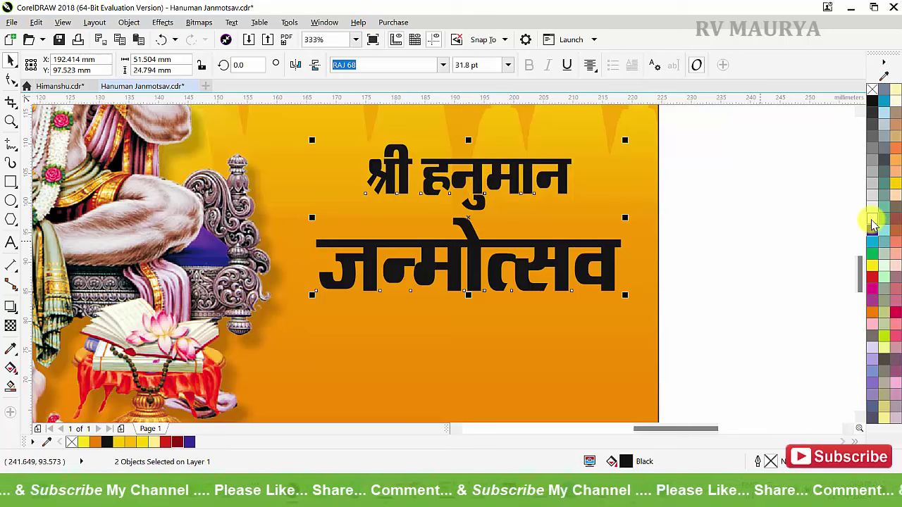
left_click(873, 217)
left_click(479, 221)
key("F3")
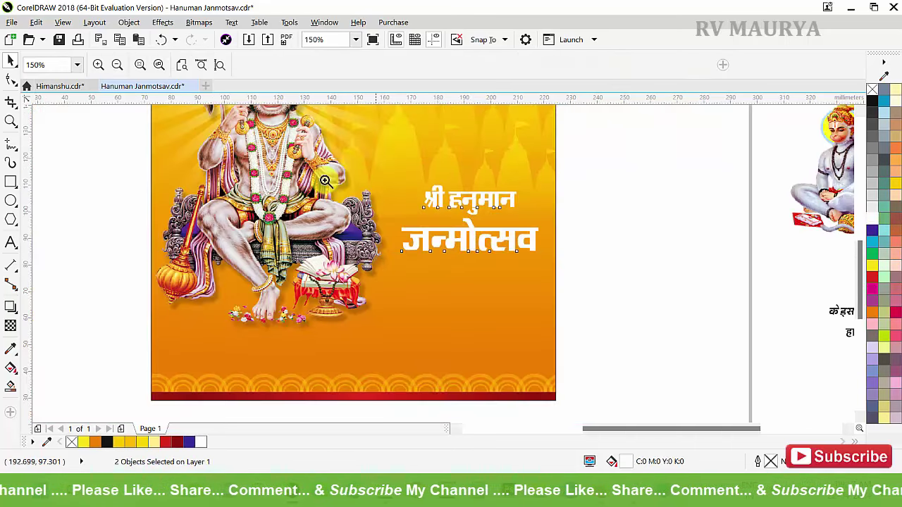
key("F2")
left_click(661, 293)
key("F2")
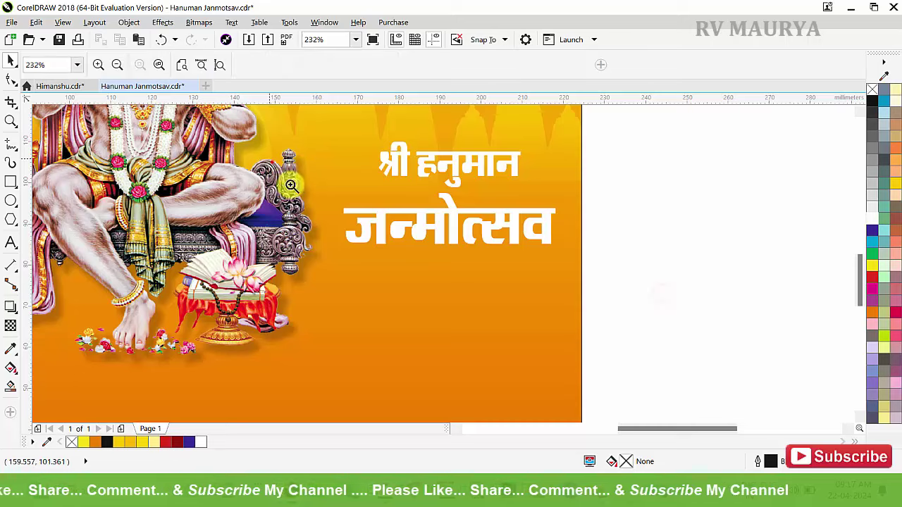
left_click_drag(286, 178, 631, 293)
left_click(474, 237)
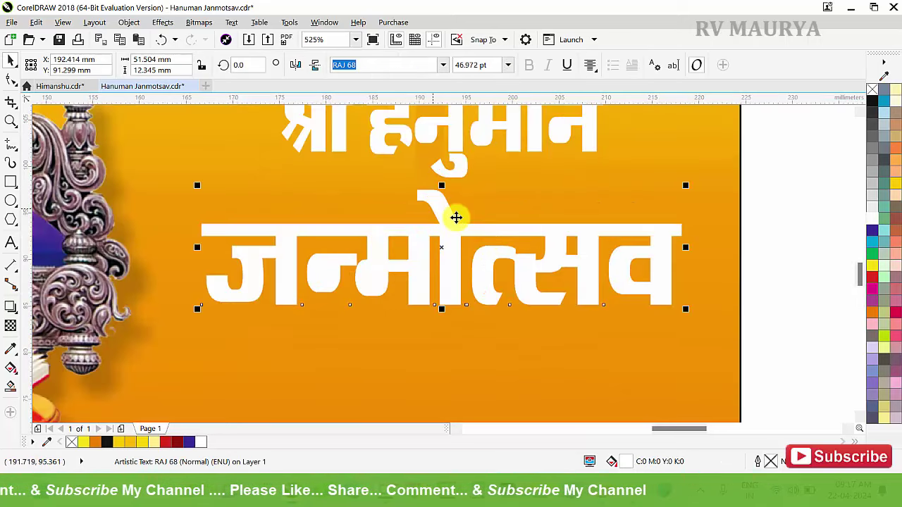
Extrude a block shadow down-right from जन्मोत्सव
left_click(16, 314)
left_click(69, 393)
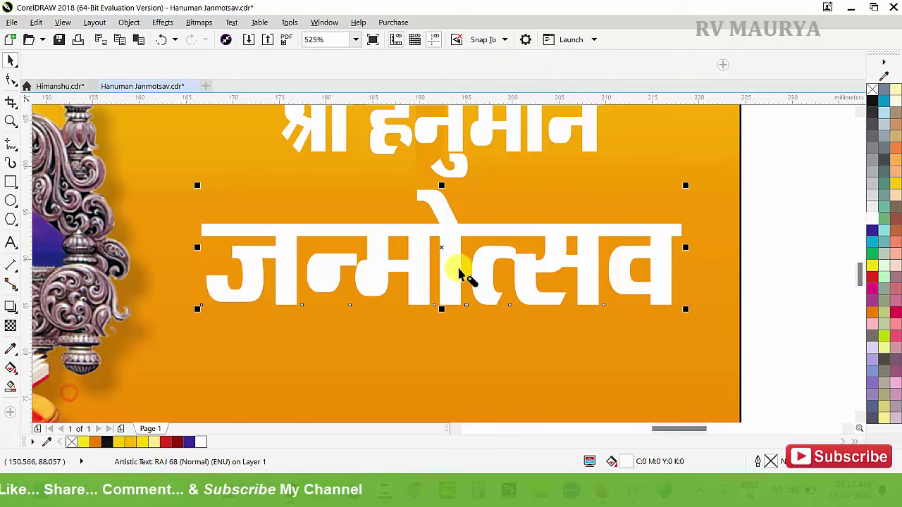
left_click_drag(441, 247, 475, 296)
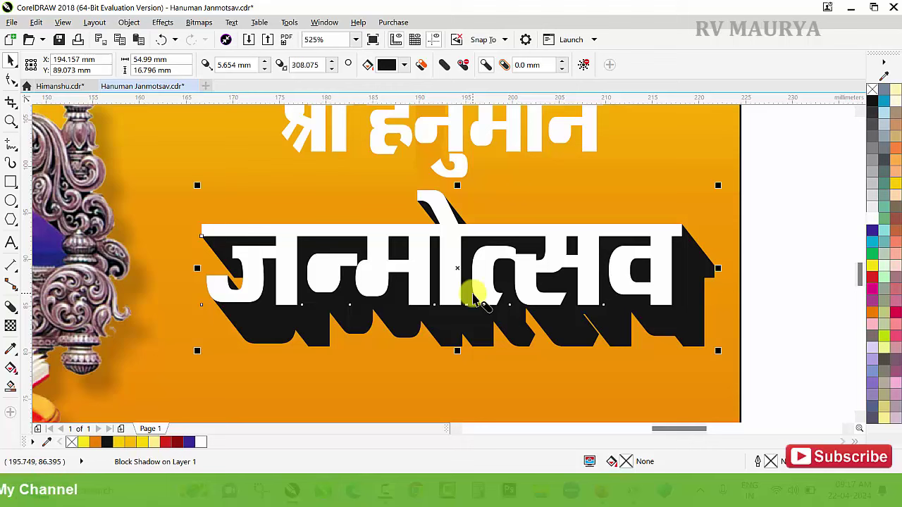
key("space")
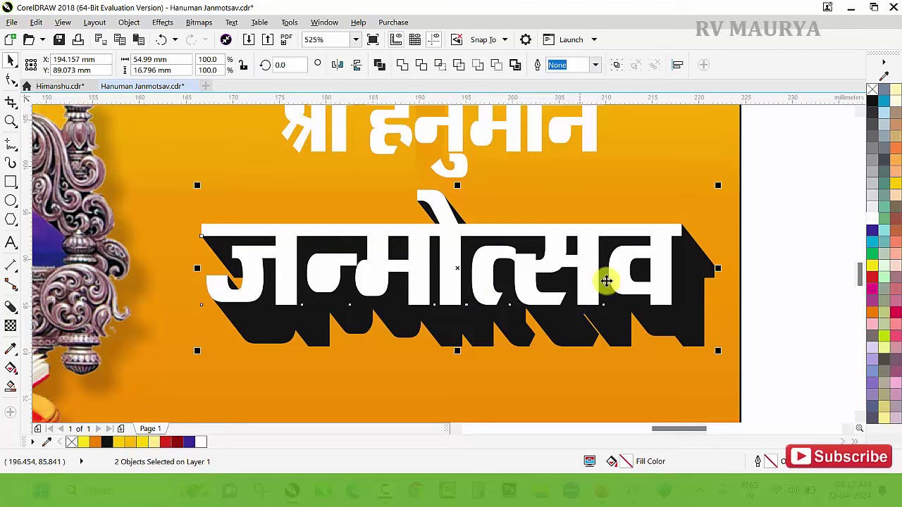
Fill the block shadow dark brown C9 M67 Y100 K46
left_click(777, 294)
left_click(684, 250)
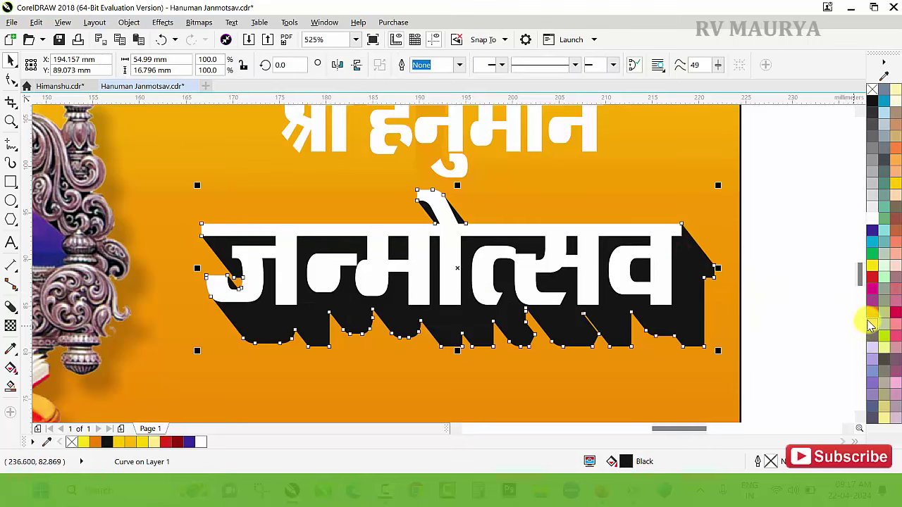
left_click(872, 315)
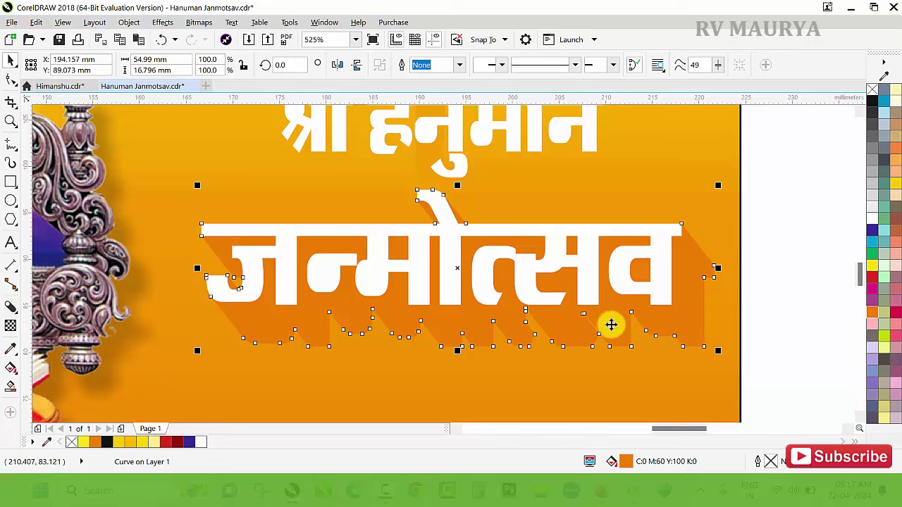
key("g")
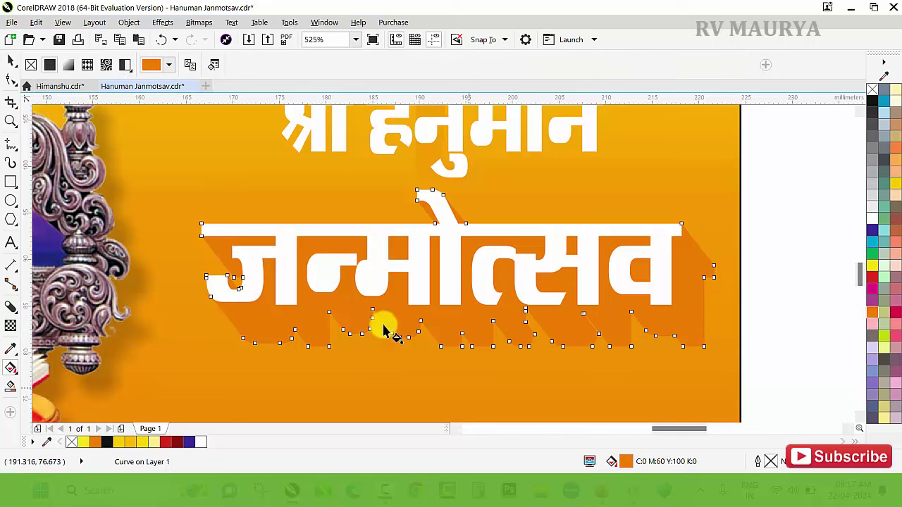
left_click(151, 65)
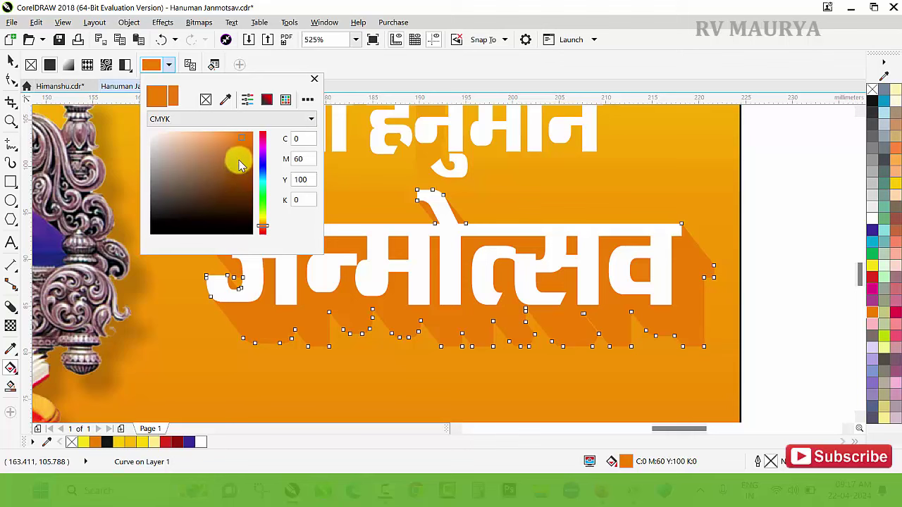
left_click(245, 166)
left_click(254, 179)
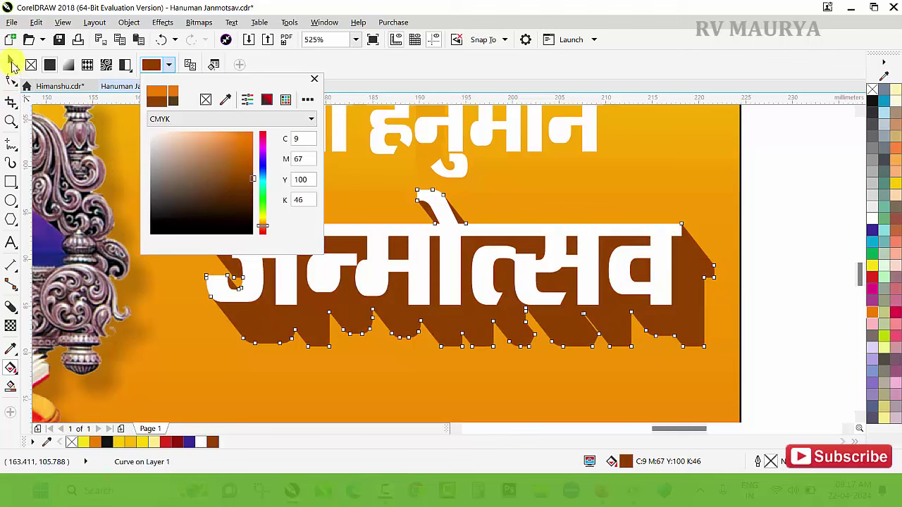
left_click(12, 62)
left_click(12, 62)
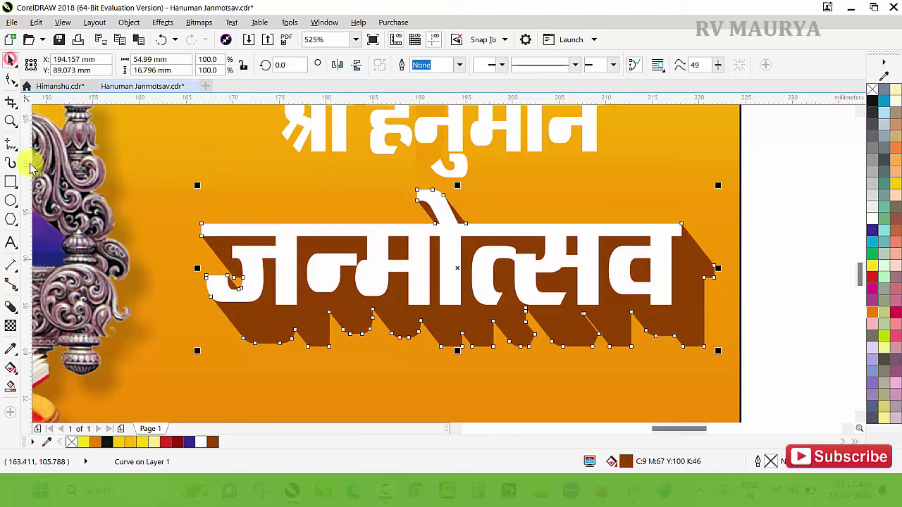
Fade the shadow out from top to bottom with a linear transparency
left_click(17, 321)
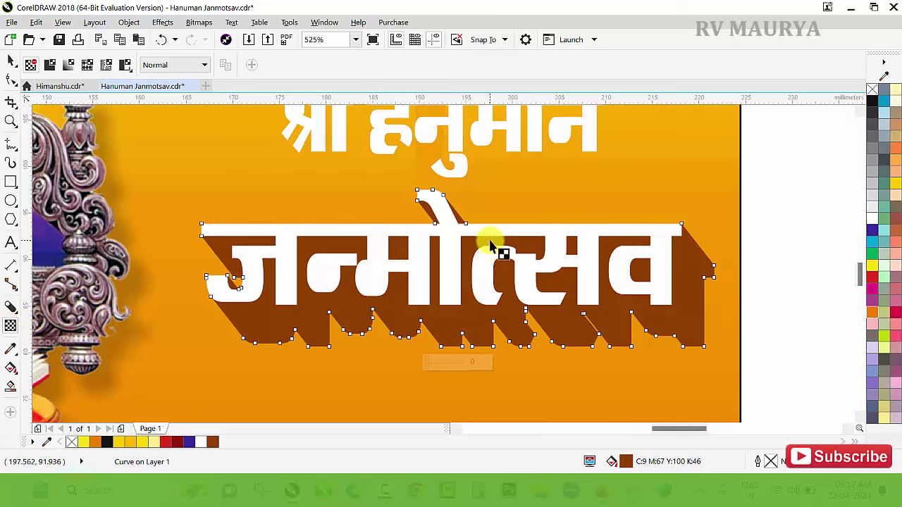
left_click_drag(490, 241, 491, 338)
key("space")
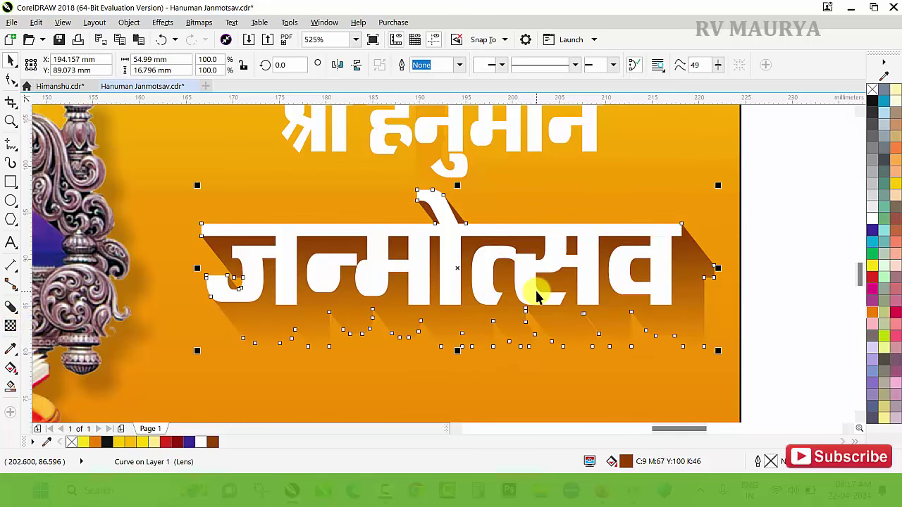
scroll(590, 289, "down", 2)
Reselect the जन्मोत्सव shadow and preview shades of a palette colour
left_click(729, 282)
left_click_drag(698, 233, 367, 345)
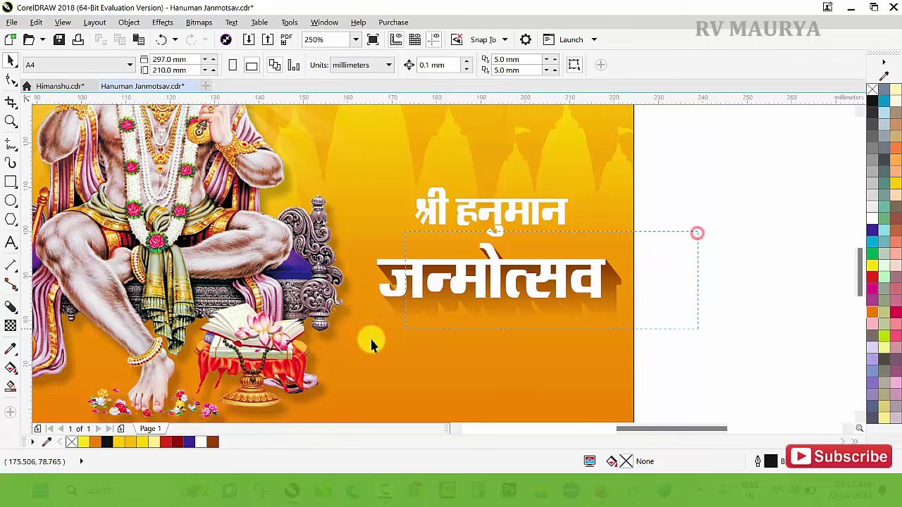
left_click(786, 331)
left_click(618, 288)
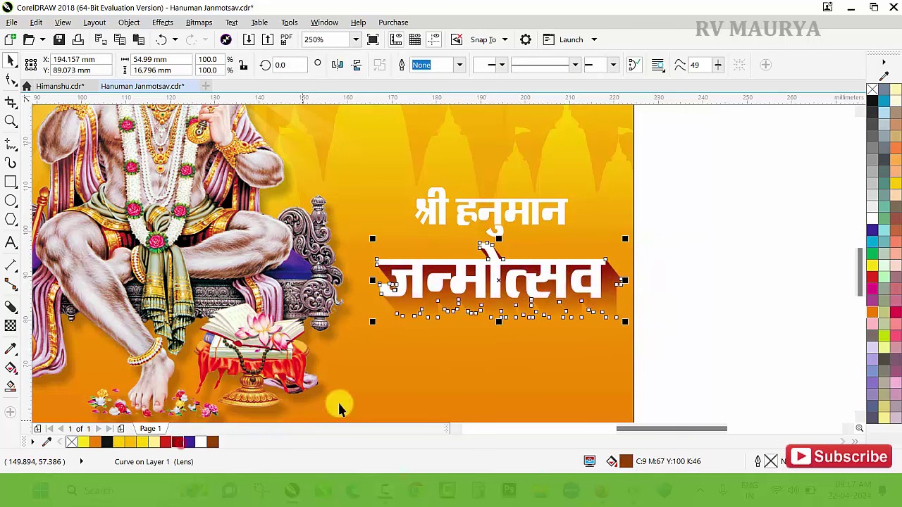
left_click(806, 285)
left_click(619, 289)
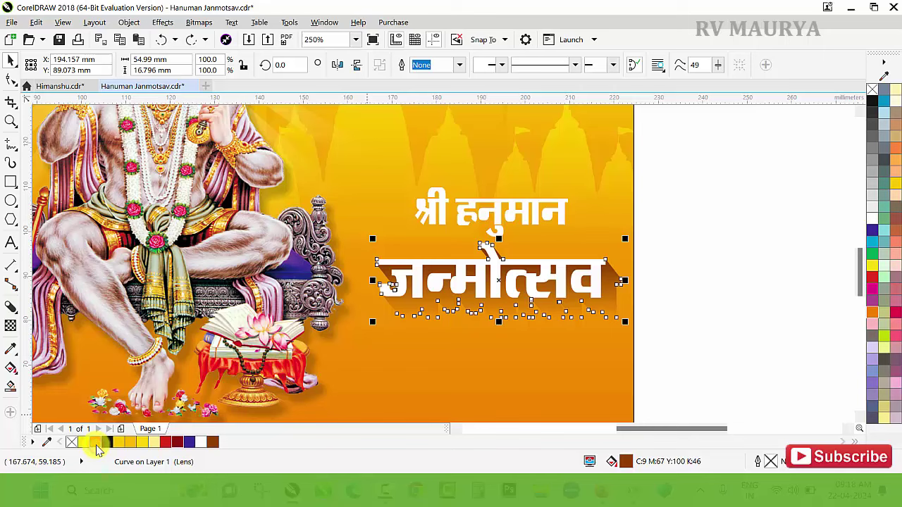
left_click_drag(99, 450, 155, 451)
left_click(765, 305)
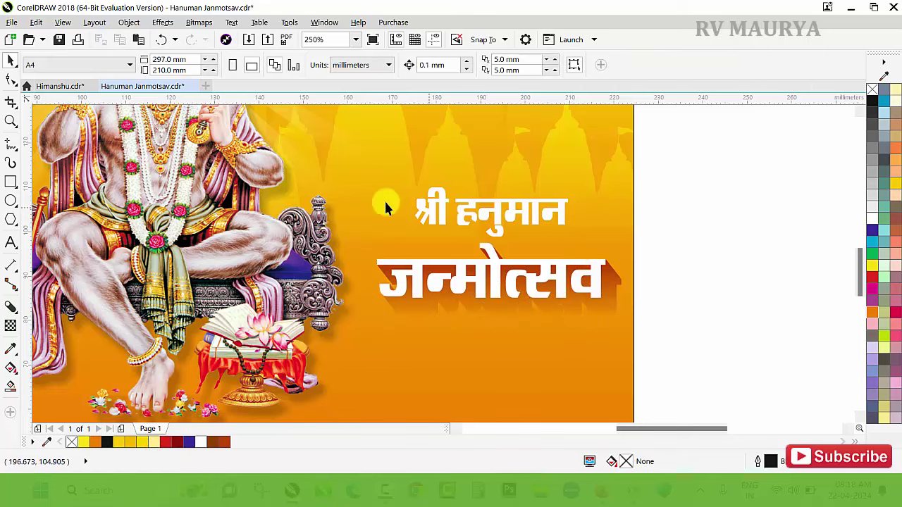
Give श्री हनुमान a block shadow extruded down-left
scroll(526, 186, "up", 2)
left_click(528, 178)
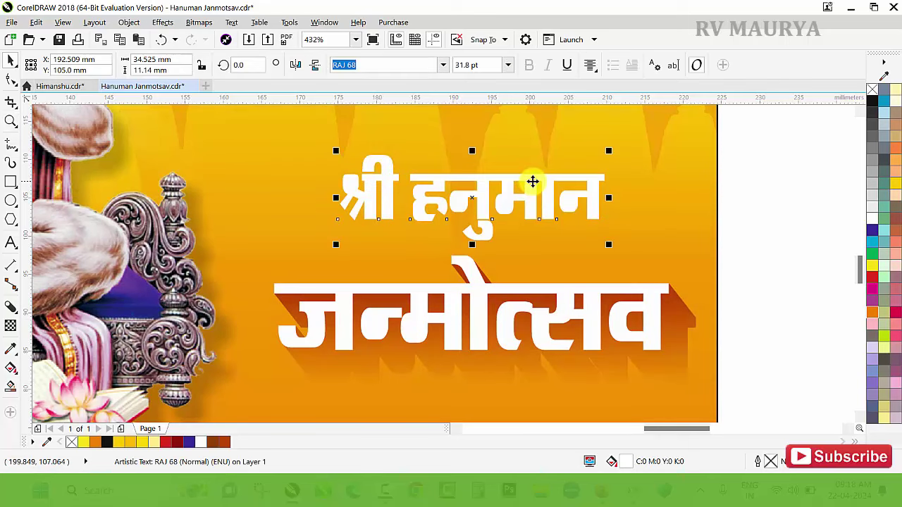
left_click(872, 264)
key("ctrl+z")
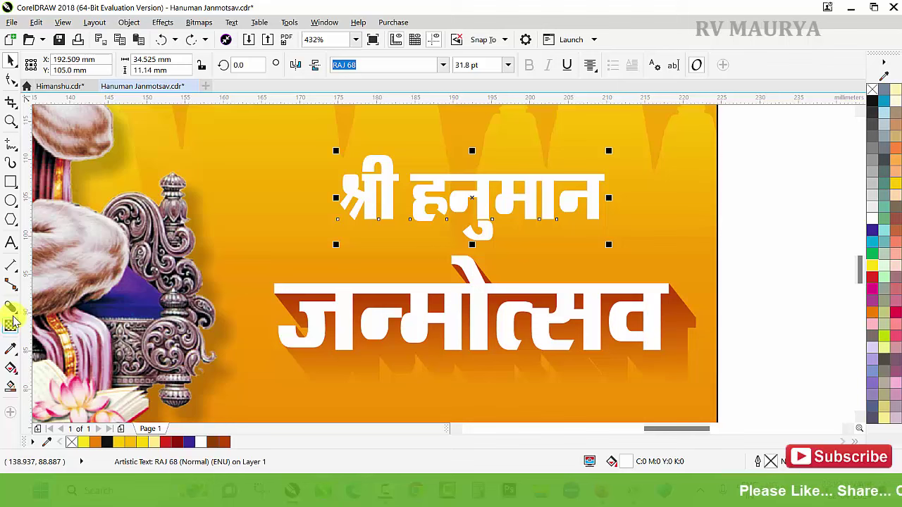
left_click(11, 307)
left_click_drag(497, 192, 420, 243)
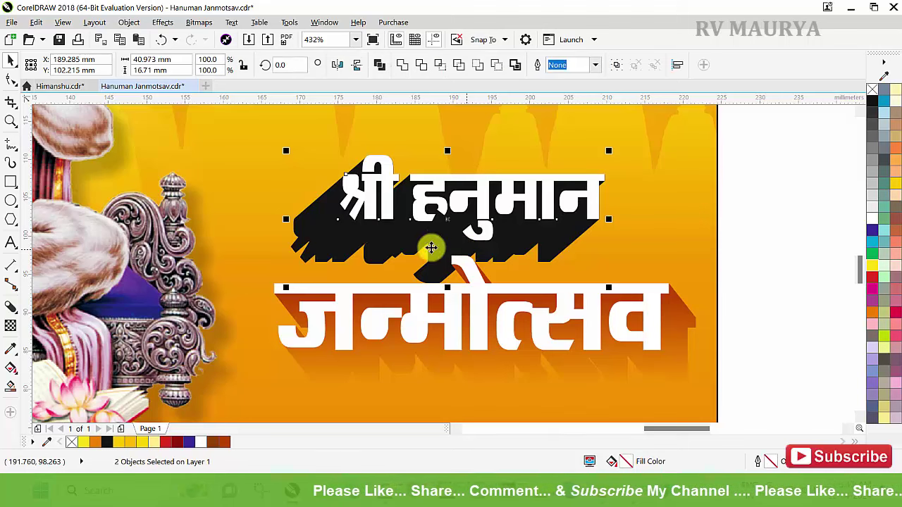
Colour the shadow reddish brown (C5 M79 Y100 K23) and fade it downward
left_click(762, 282)
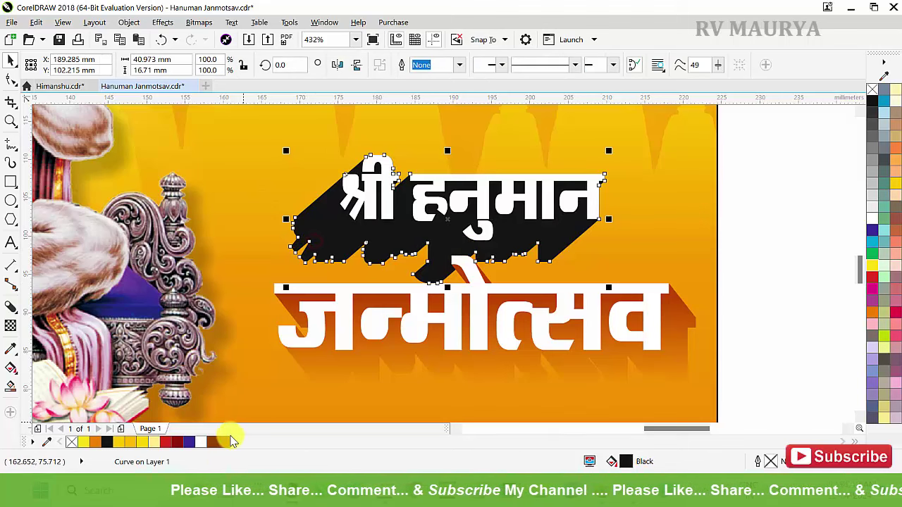
left_click(223, 441)
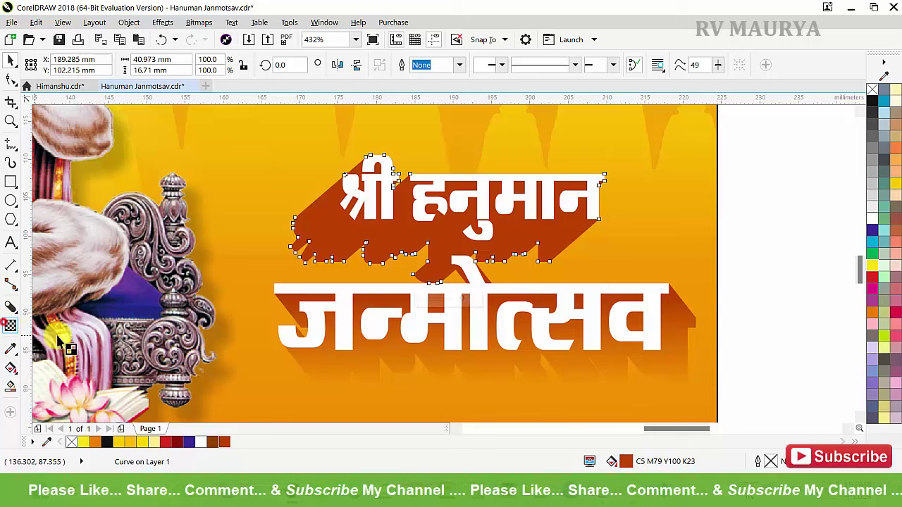
left_click_drag(410, 199, 409, 271)
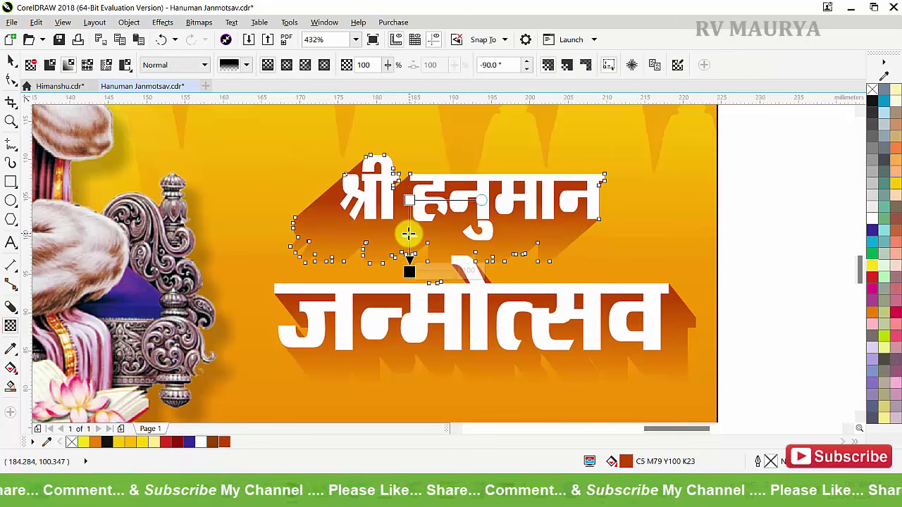
left_click_drag(410, 271, 409, 254)
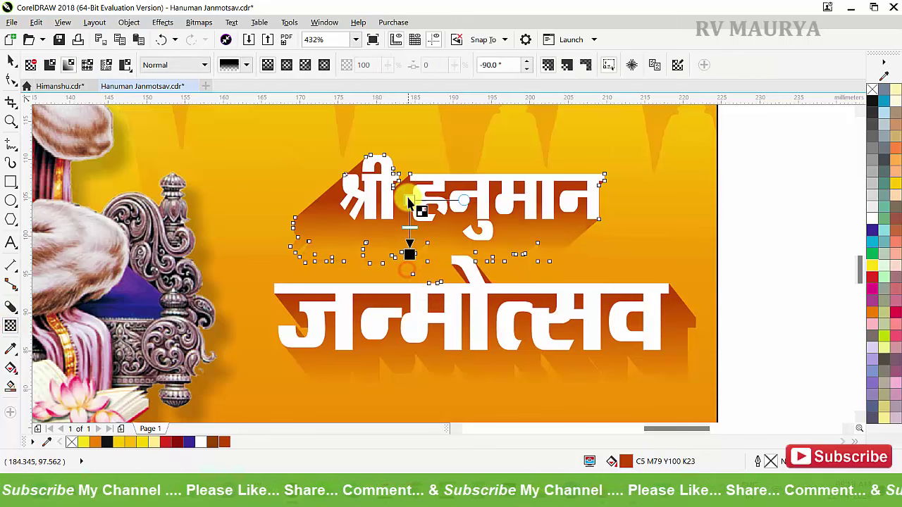
key("space")
left_click(793, 229)
scroll(592, 227, "down", 3)
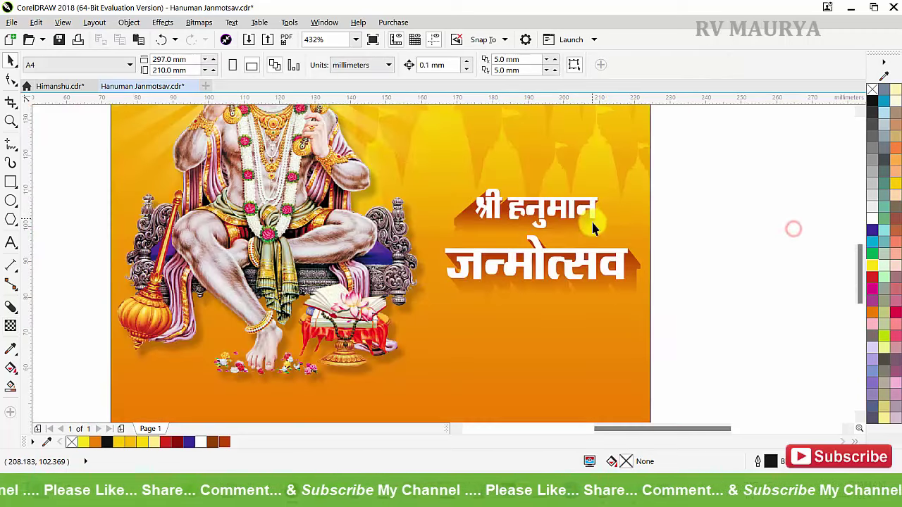
left_click_drag(739, 379, 356, 139)
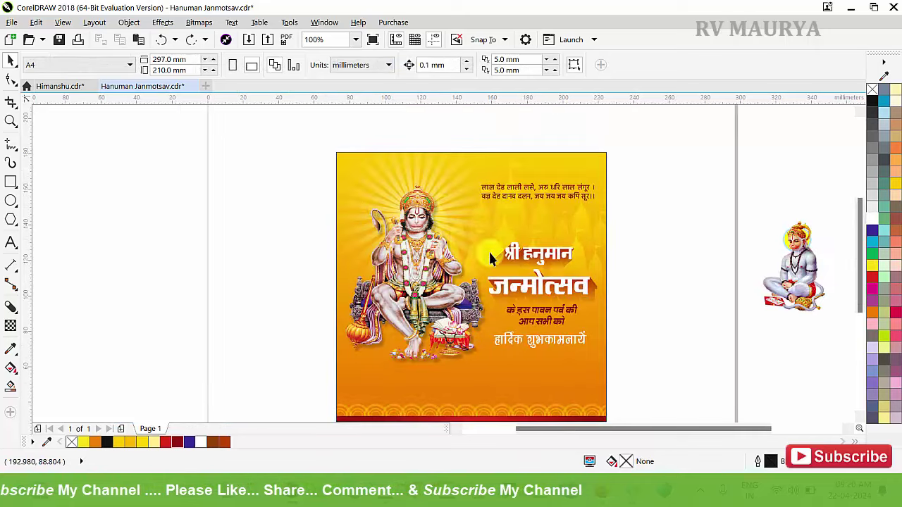
key("z")
left_click_drag(280, 148, 663, 278)
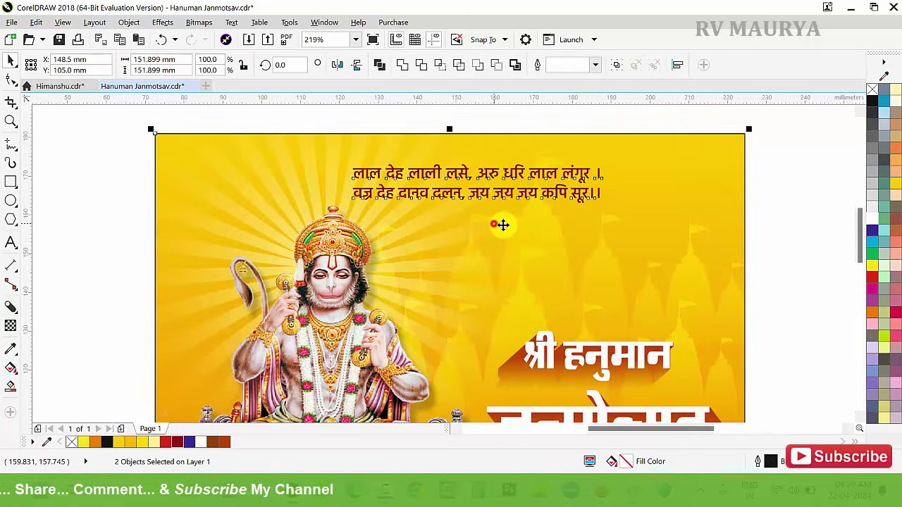
left_click(775, 230)
left_click(468, 175)
scroll(444, 176, "up", 2)
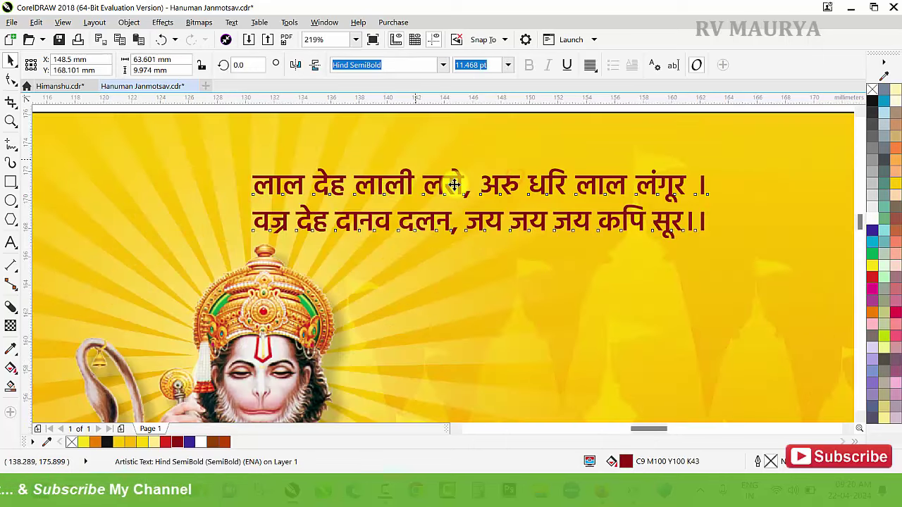
scroll(451, 182, "up", 1)
scroll(451, 182, "down", 4)
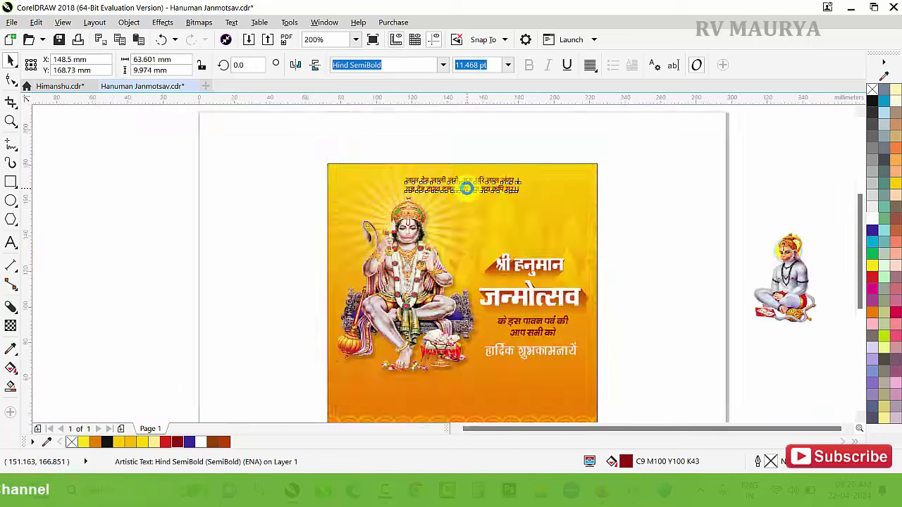
key("z")
scroll(381, 223, "up", 1)
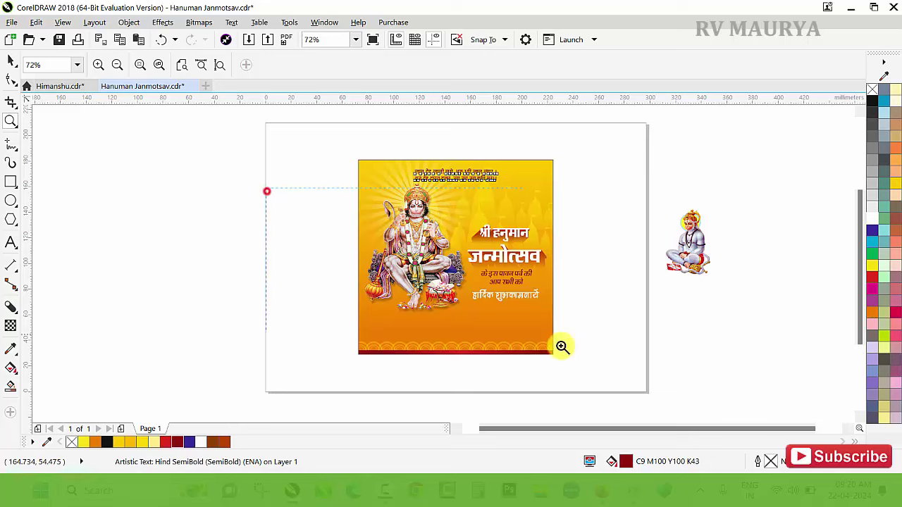
scroll(452, 346, "up", 2)
left_click_drag(191, 217, 696, 418)
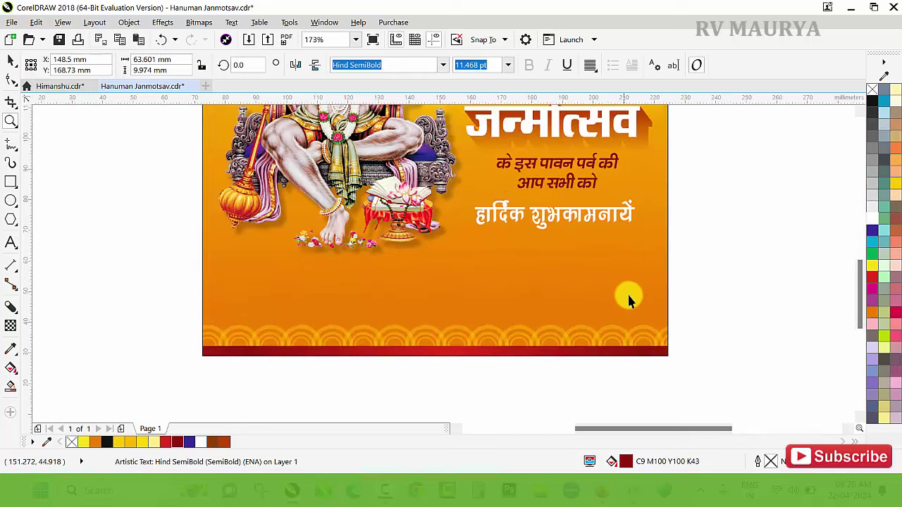